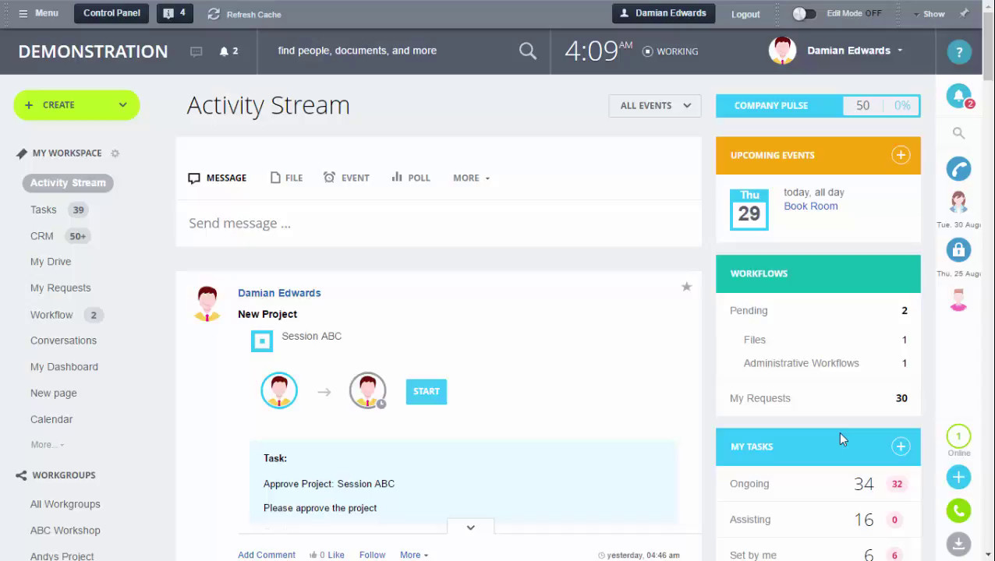
- Go from CRM Settings to the Taxes page and open its general tax settings
scroll(784, 249, down, 8)
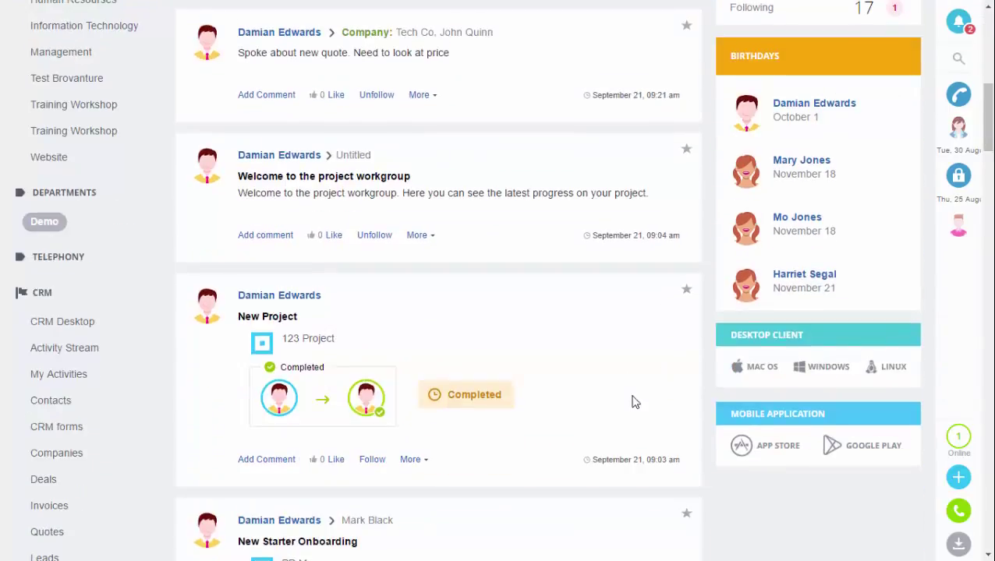
scroll(158, 347, down, 5)
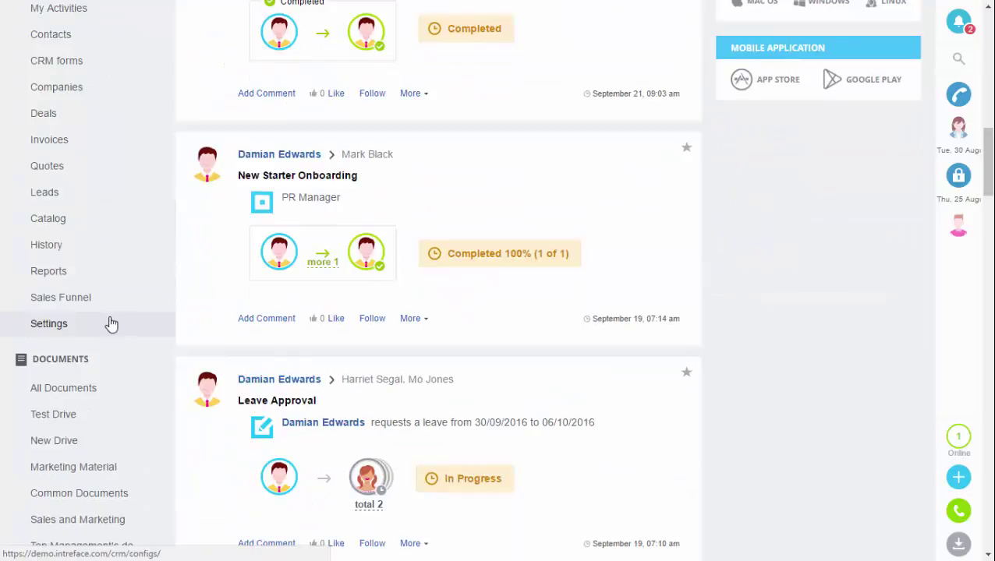
click(112, 323)
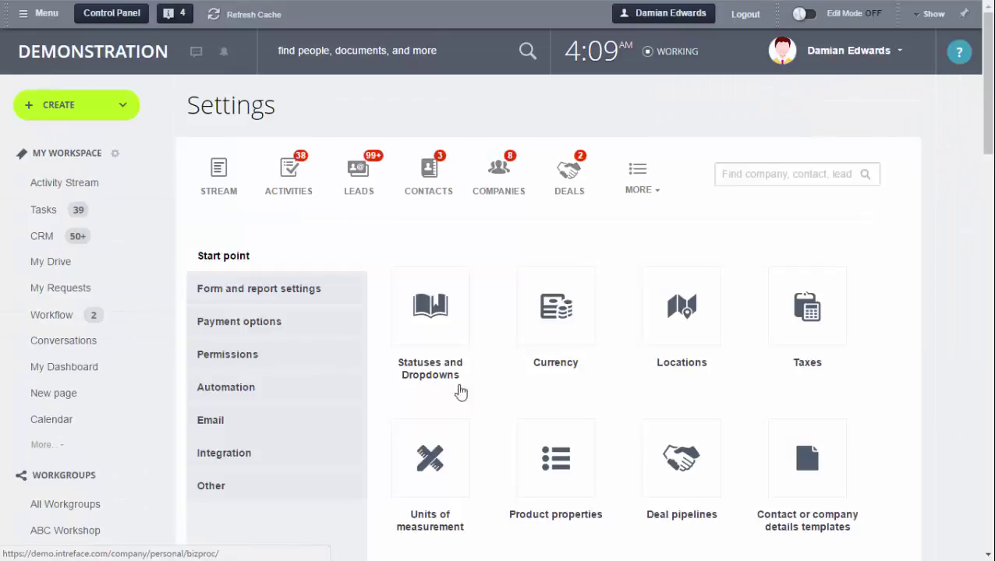
click(808, 327)
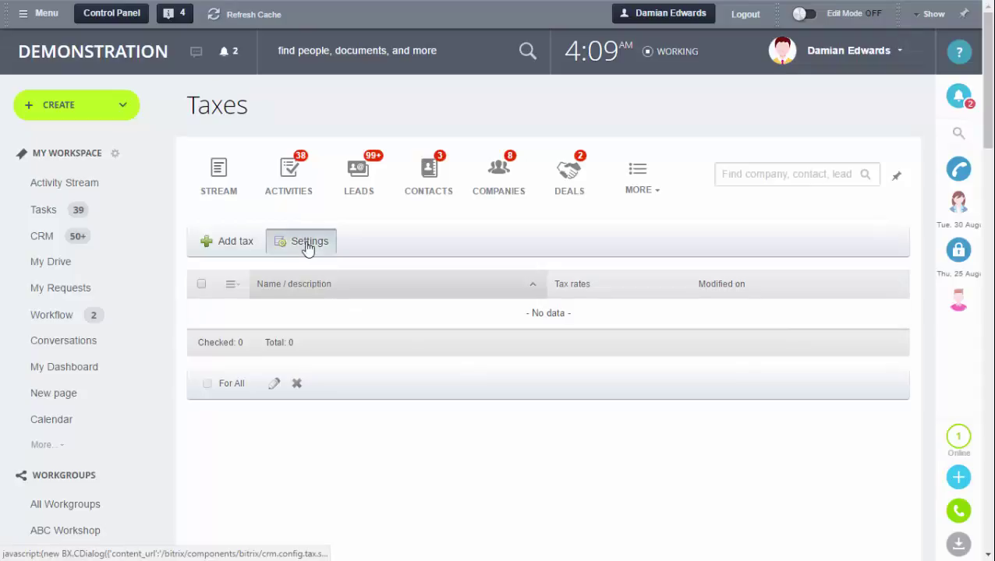
click(308, 247)
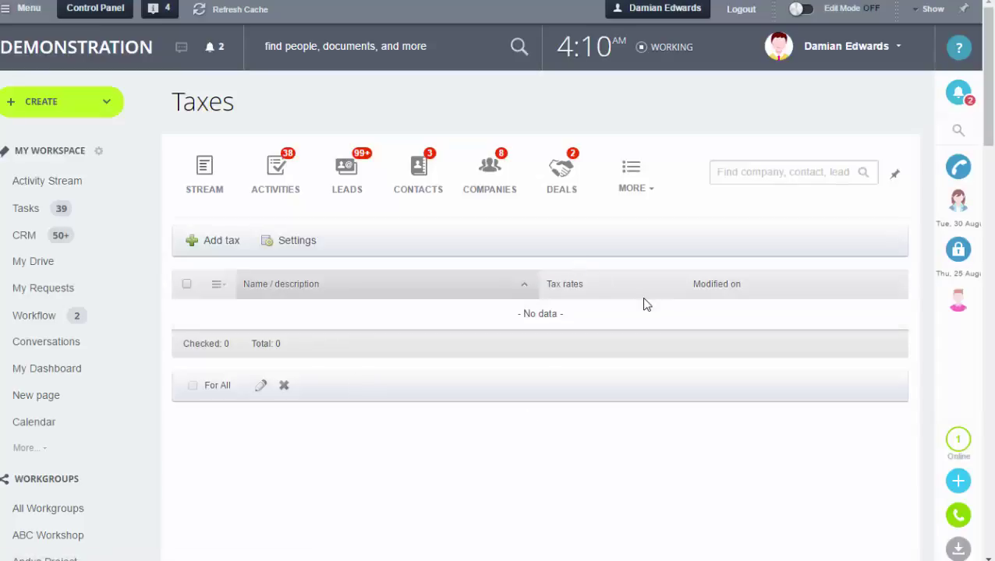
- Open the CRM Locations list from the CRM settings page
click(643, 205)
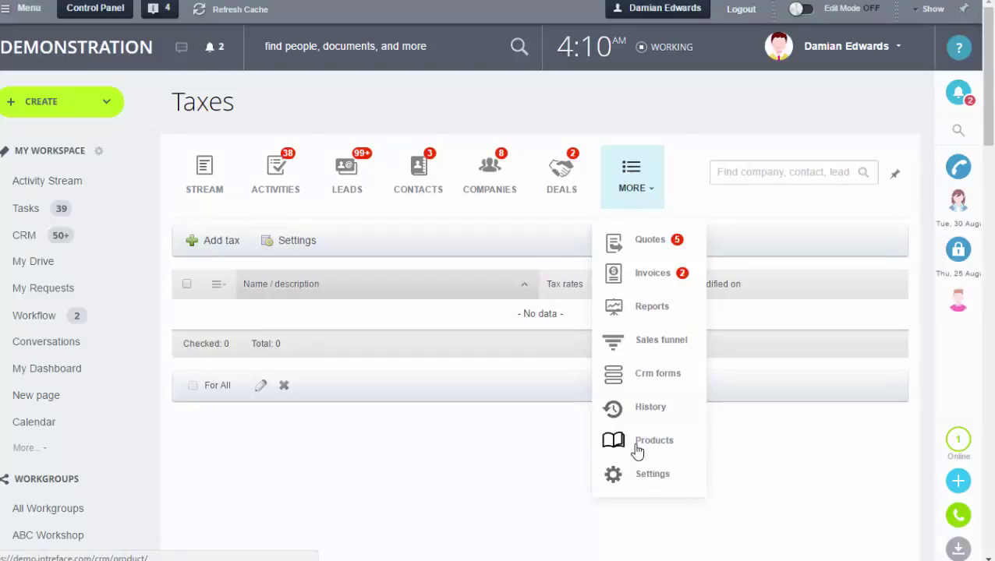
click(641, 479)
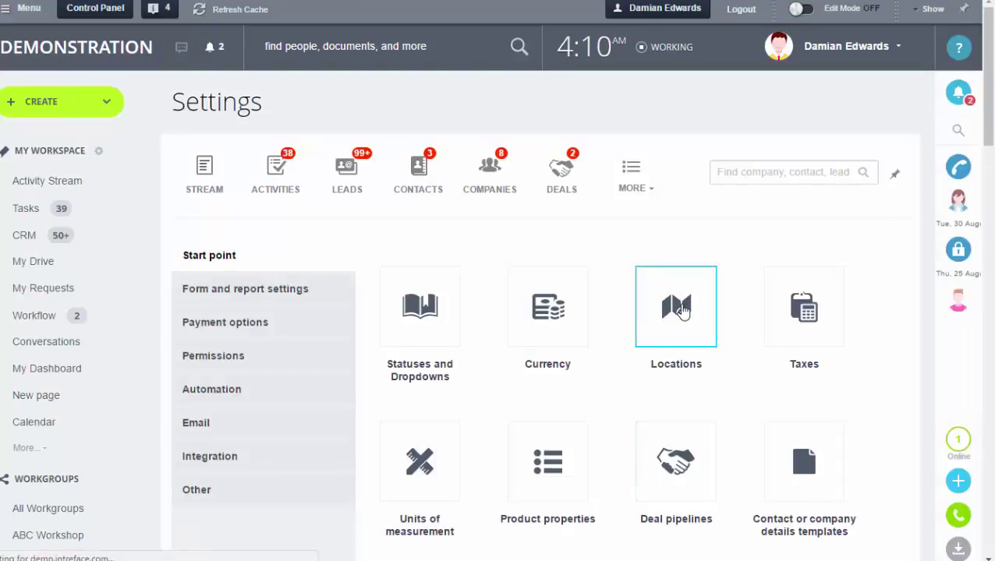
click(681, 312)
scroll(765, 374, down, 2)
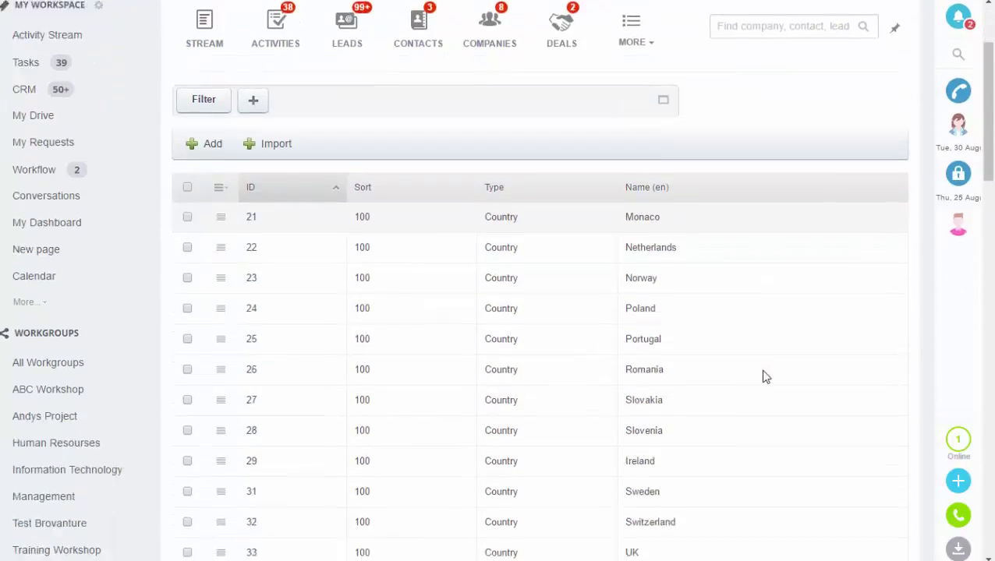
scroll(764, 376, down, 5)
scroll(765, 376, up, 4)
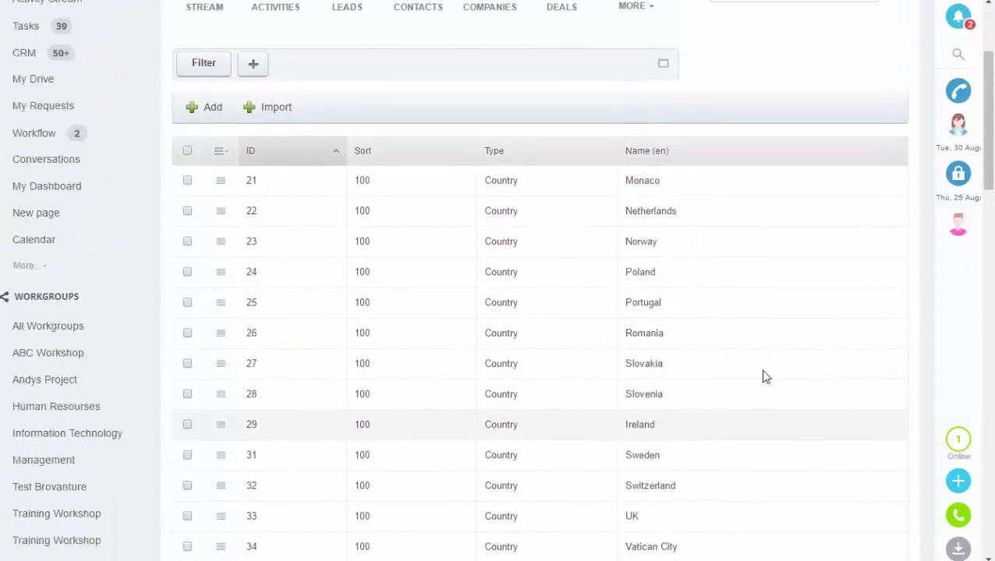
scroll(763, 374, up, 2)
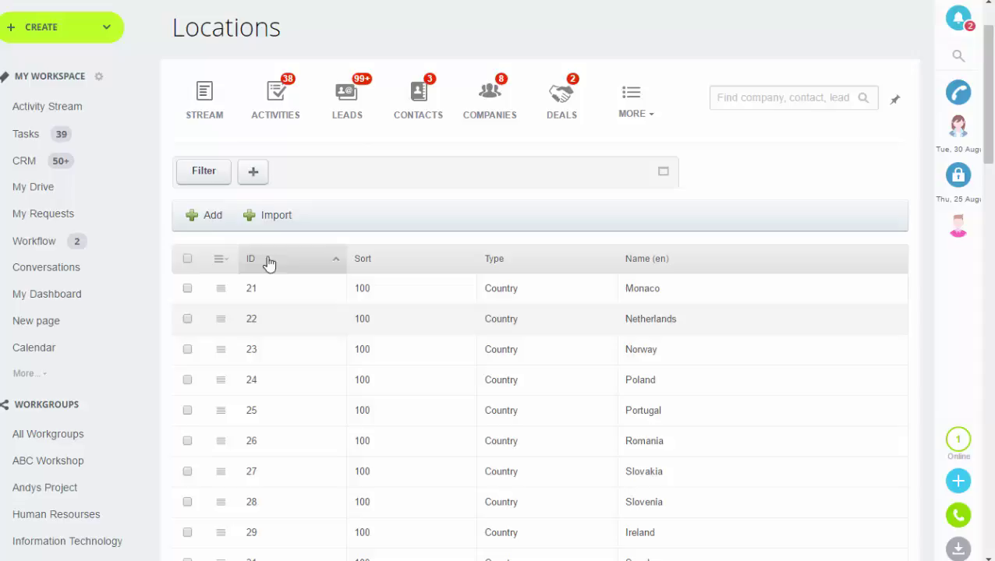
- Add a Country-type location with the English name Spain and save it
click(209, 222)
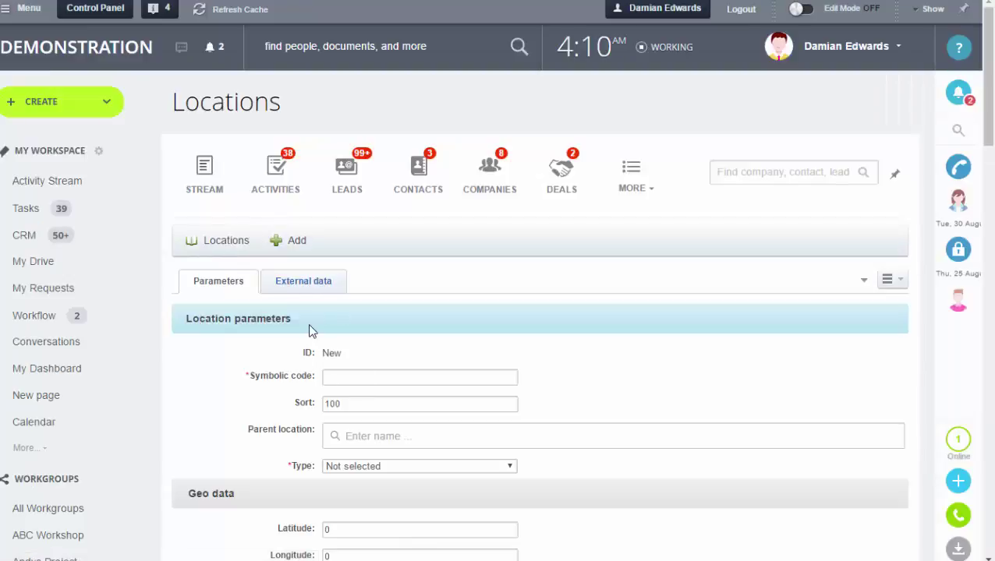
click(367, 467)
click(363, 380)
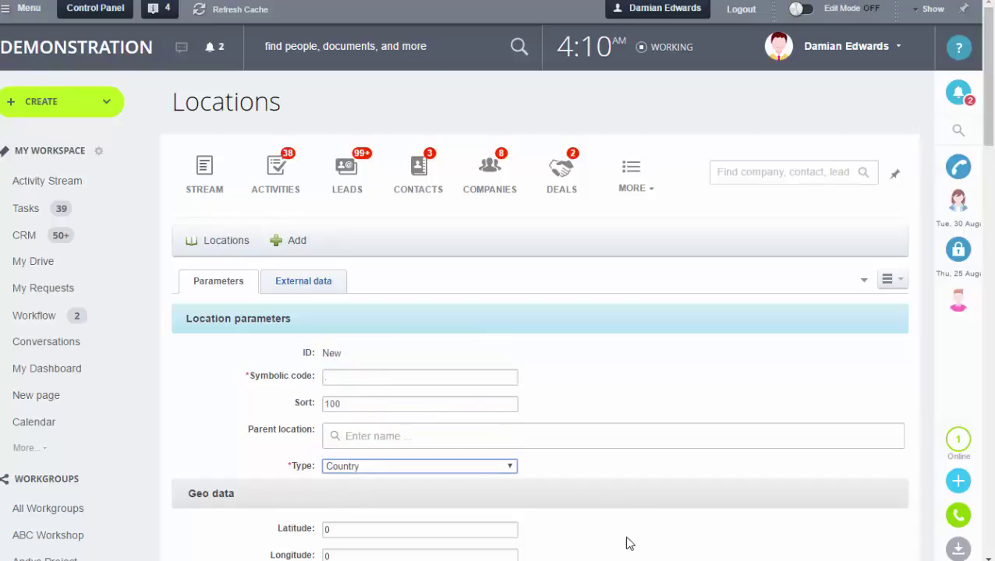
scroll(616, 522, down, 4)
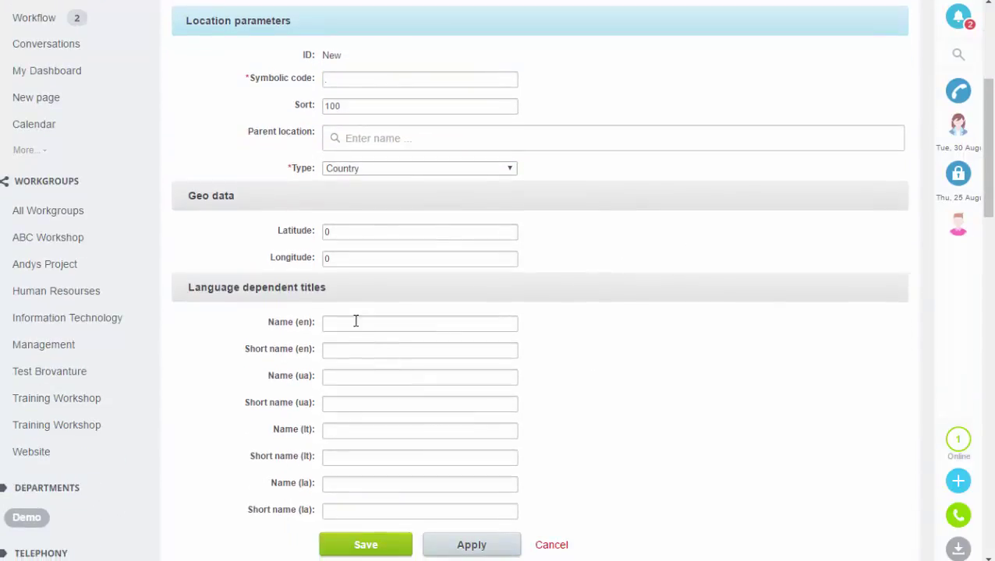
click(356, 321)
text(Spain)
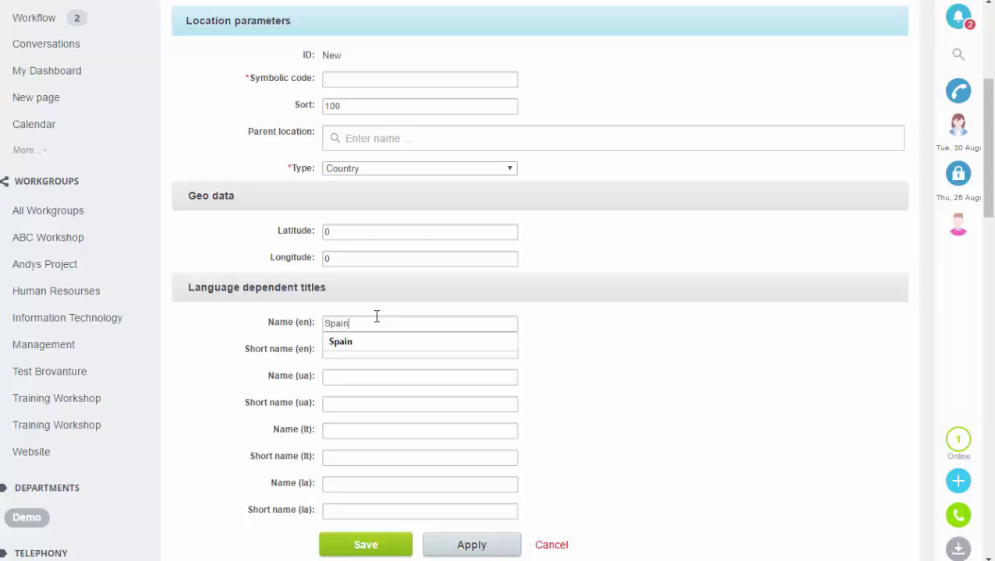
click(372, 544)
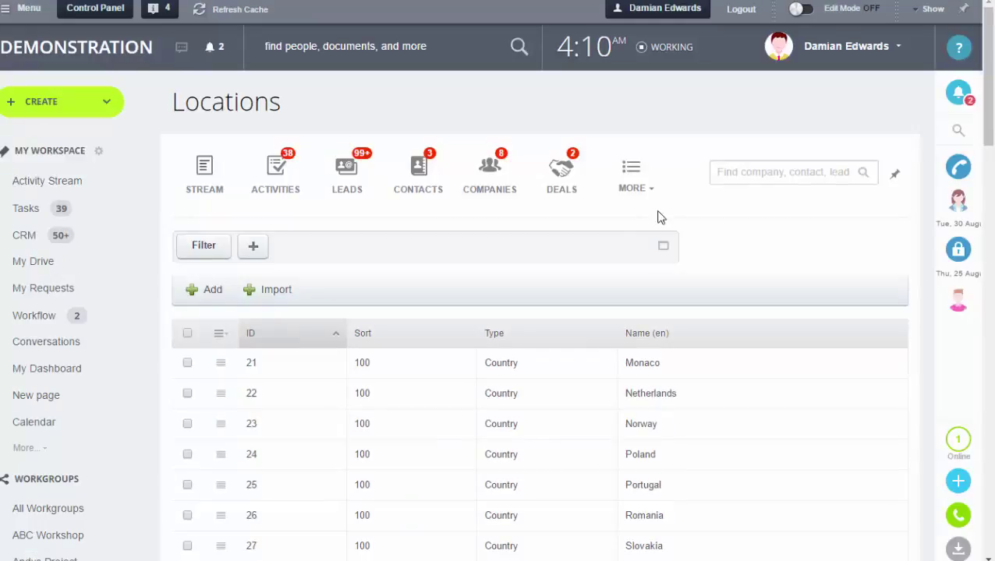
- Create a tax named Spain on the Taxes page, then open it for editing
click(649, 191)
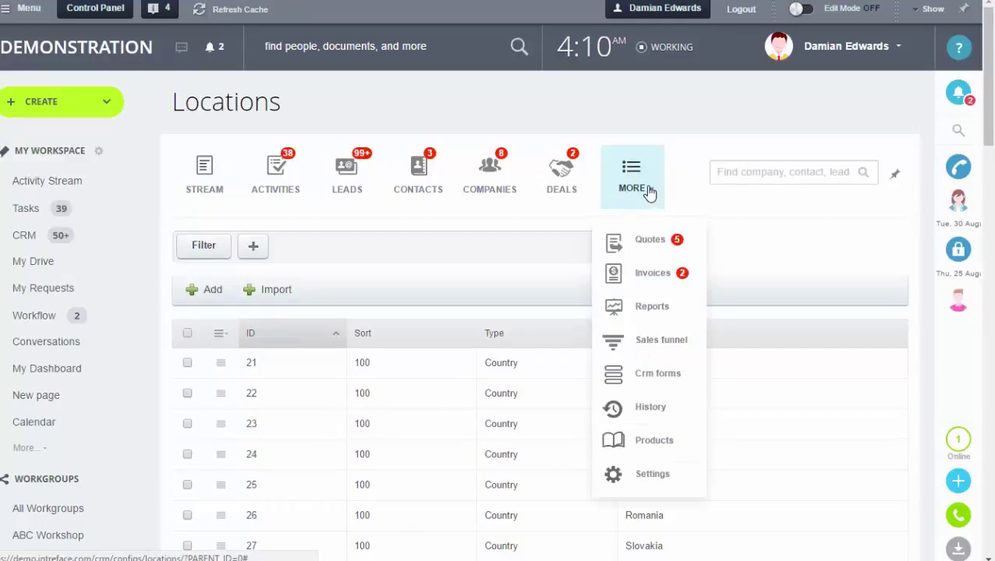
click(640, 476)
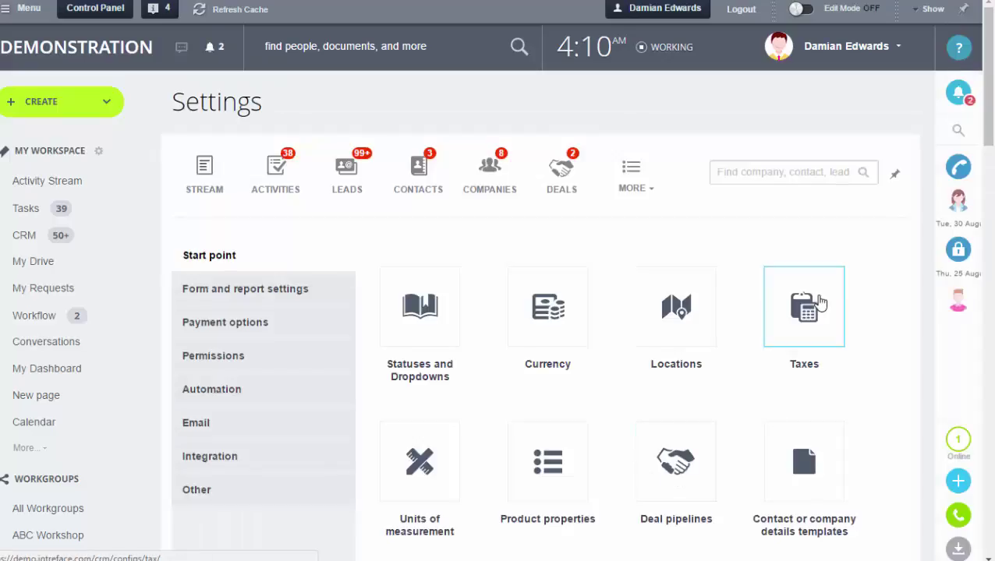
click(817, 302)
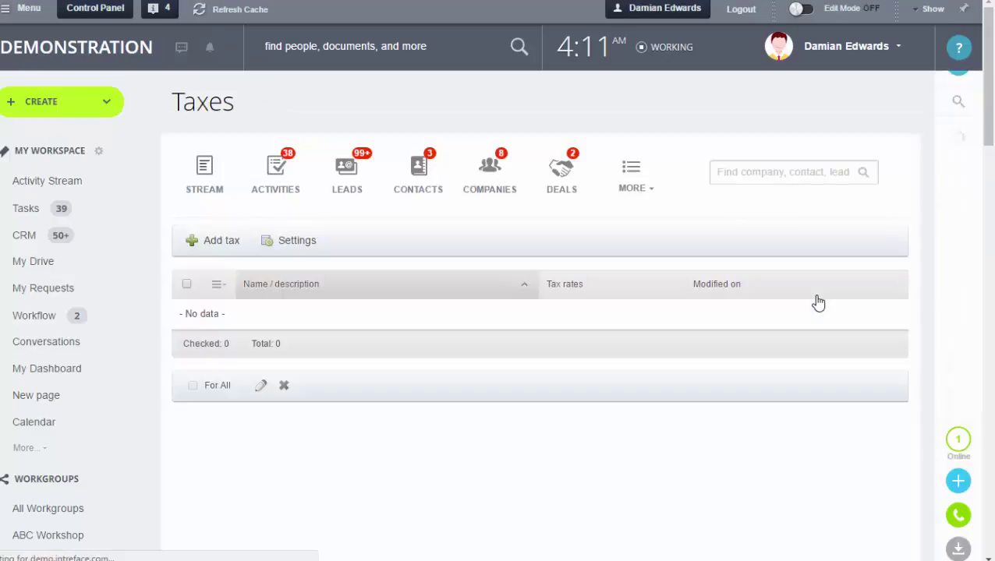
click(233, 242)
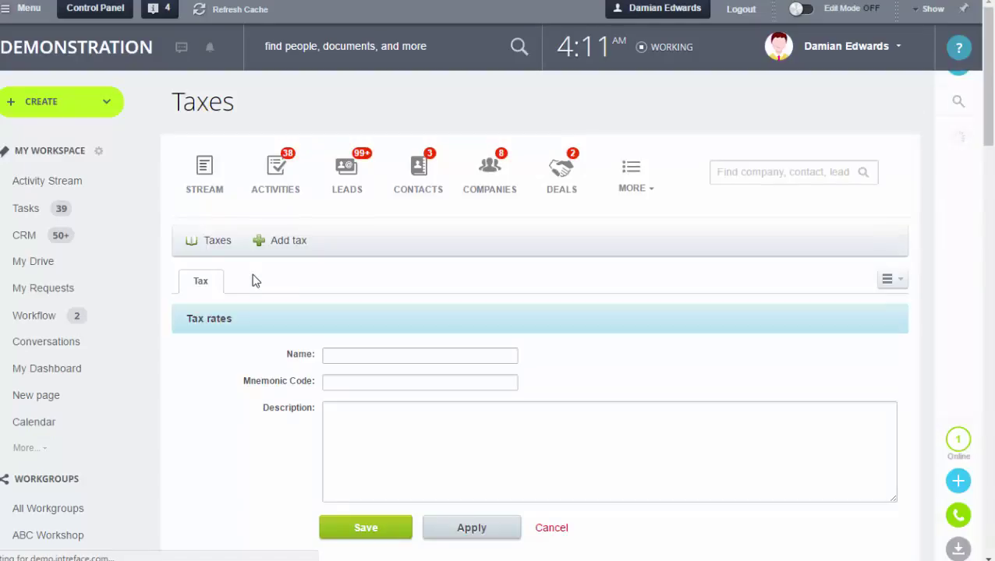
click(343, 354)
text(S)
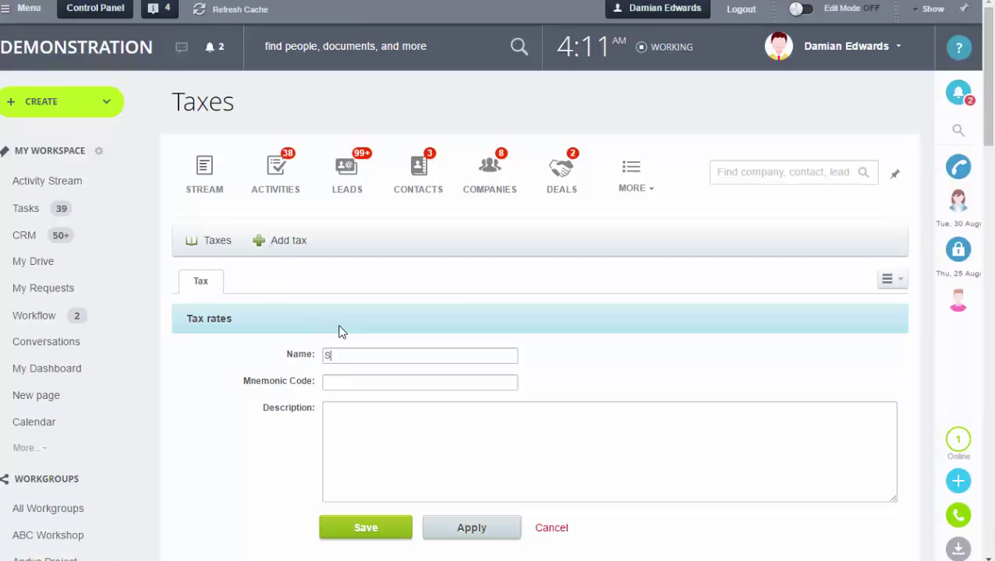
text(pain)
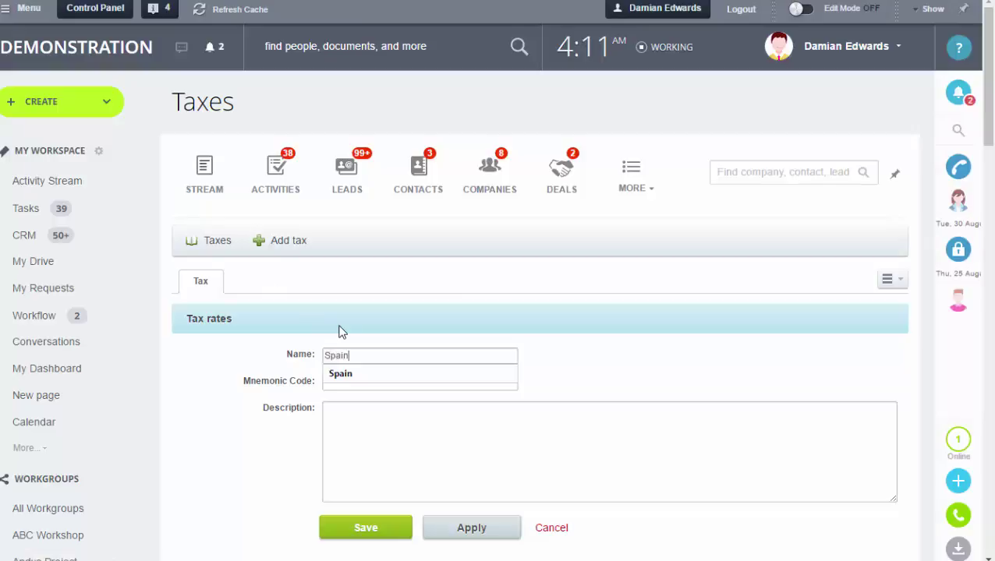
click(348, 374)
click(372, 531)
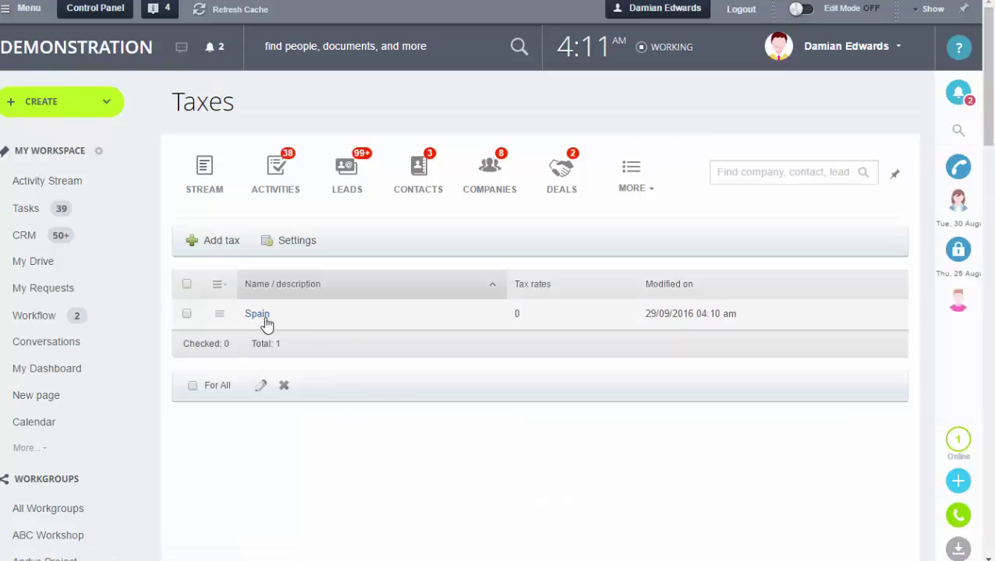
click(259, 316)
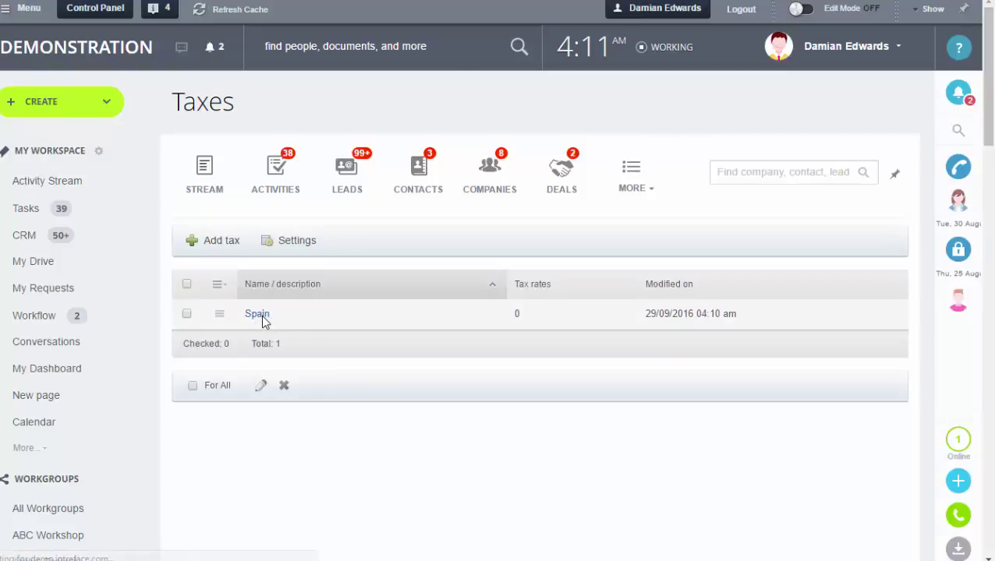
- Start a new Spain tax rate for Company clients with a 20% value
click(273, 287)
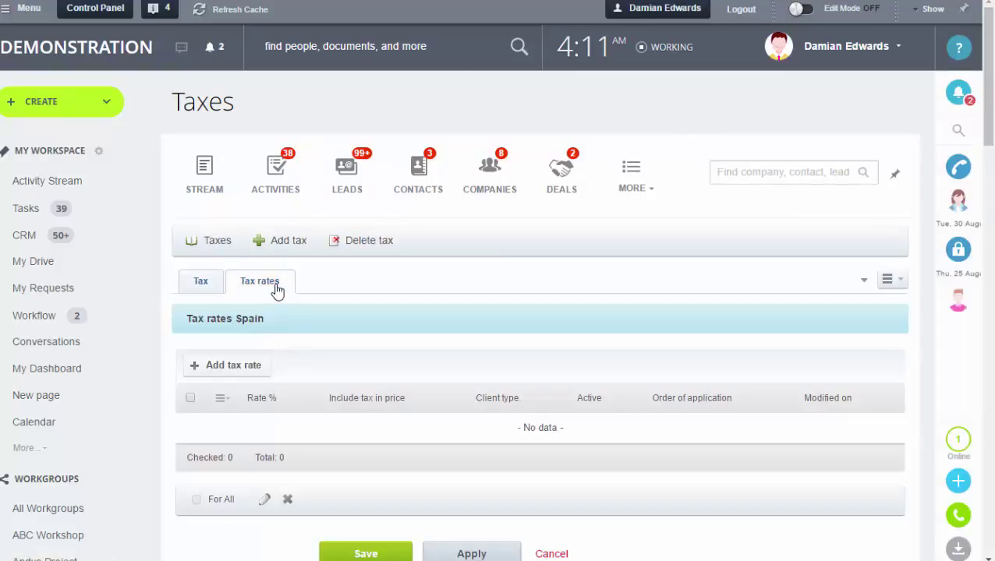
click(239, 366)
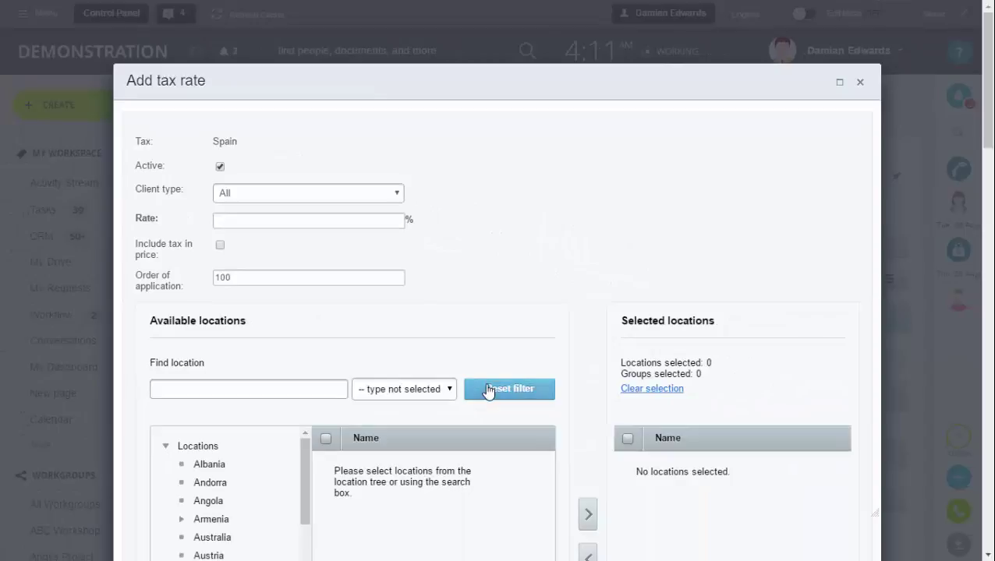
click(370, 195)
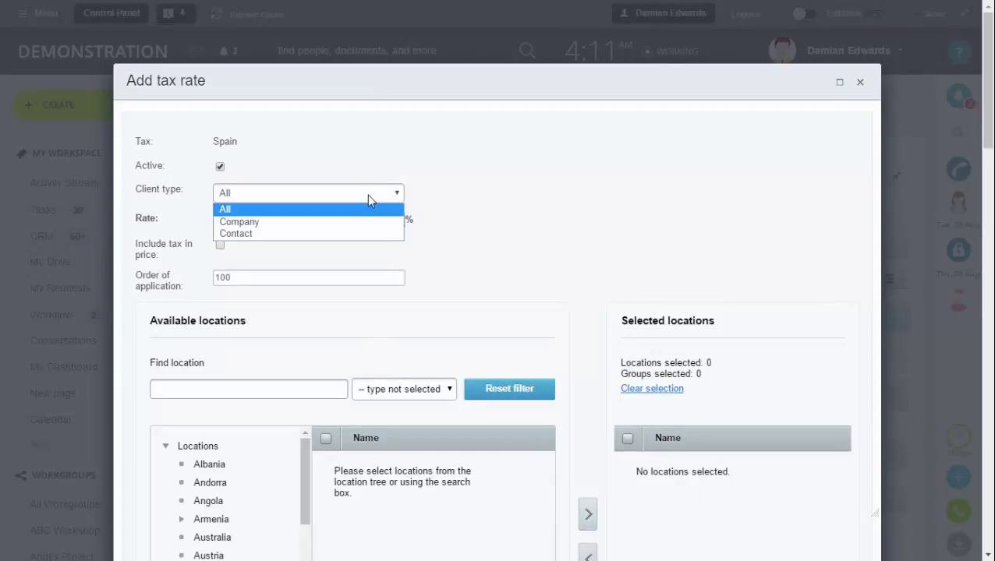
click(344, 223)
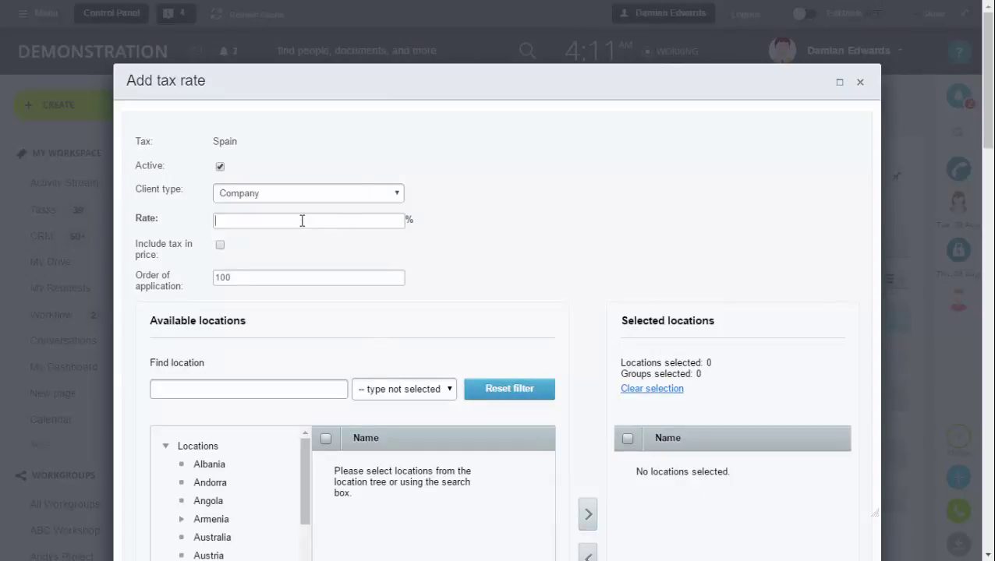
text(20)
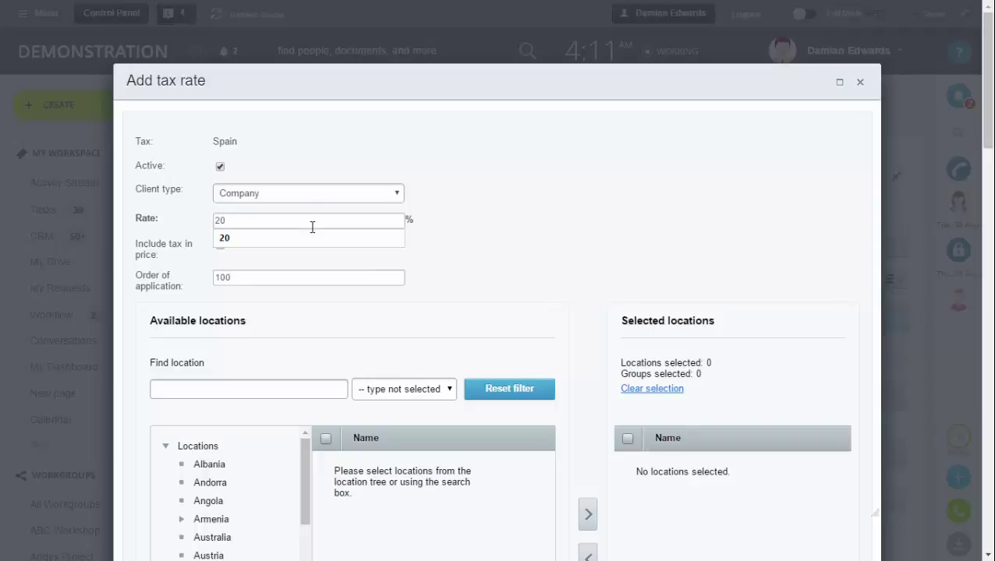
click(394, 217)
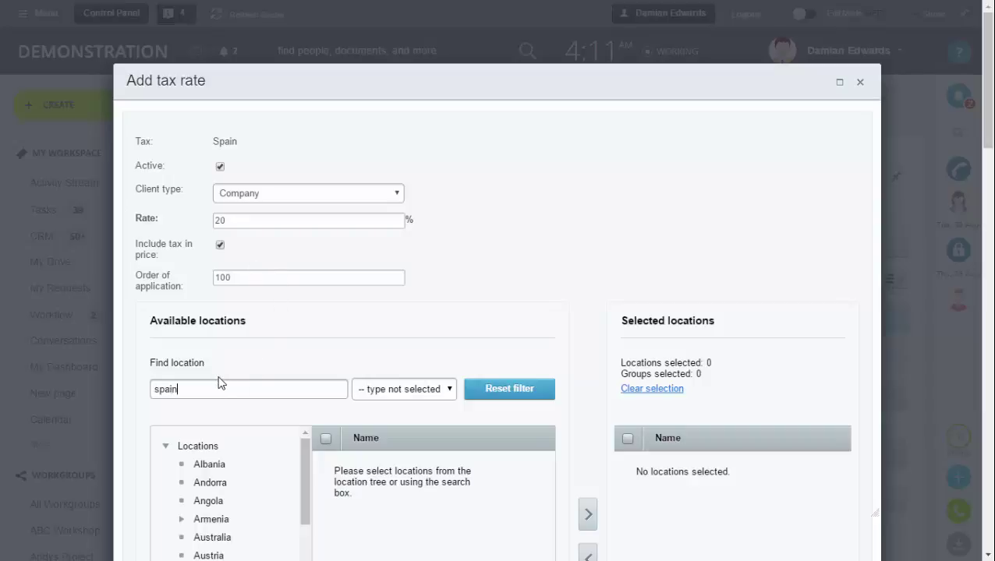
- Apply the rate to the country Spain, save it, and review the tax rates list
click(400, 388)
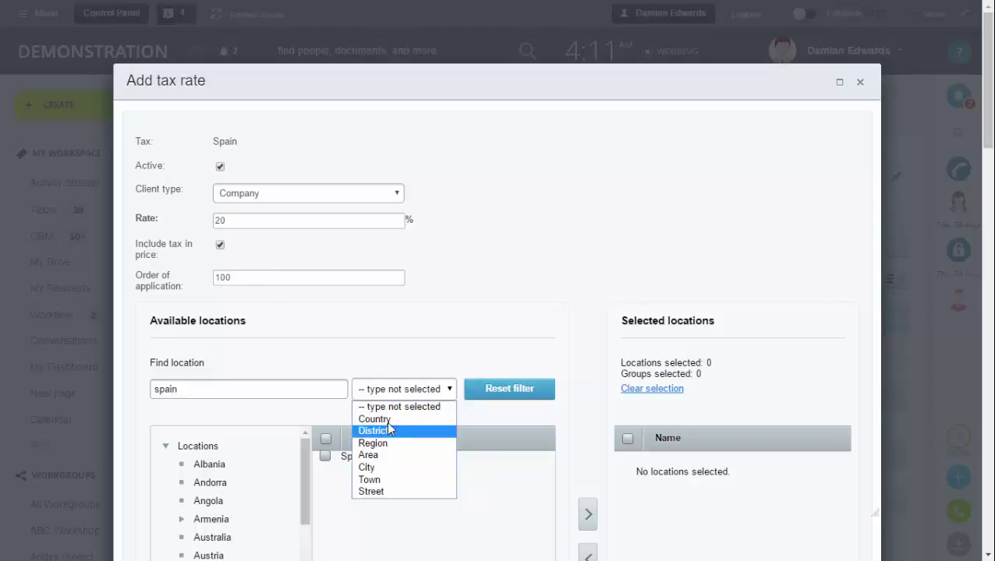
click(376, 419)
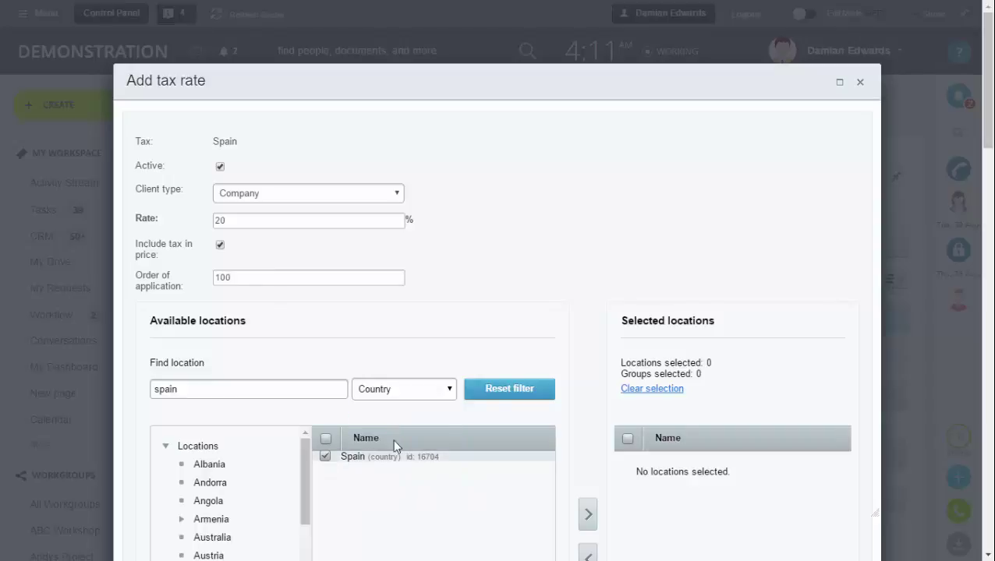
scroll(534, 382, down, 3)
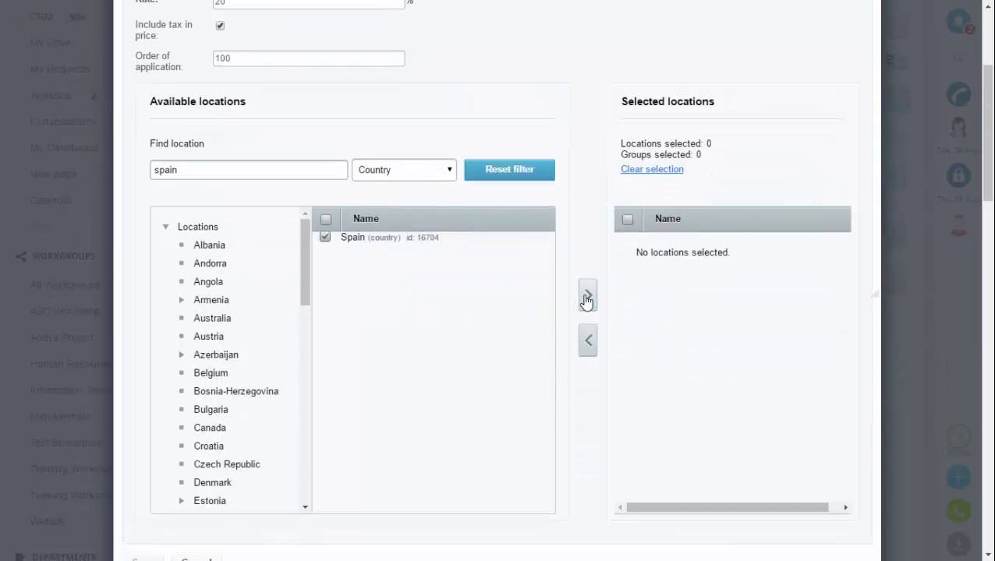
click(587, 298)
scroll(264, 428, down, 3)
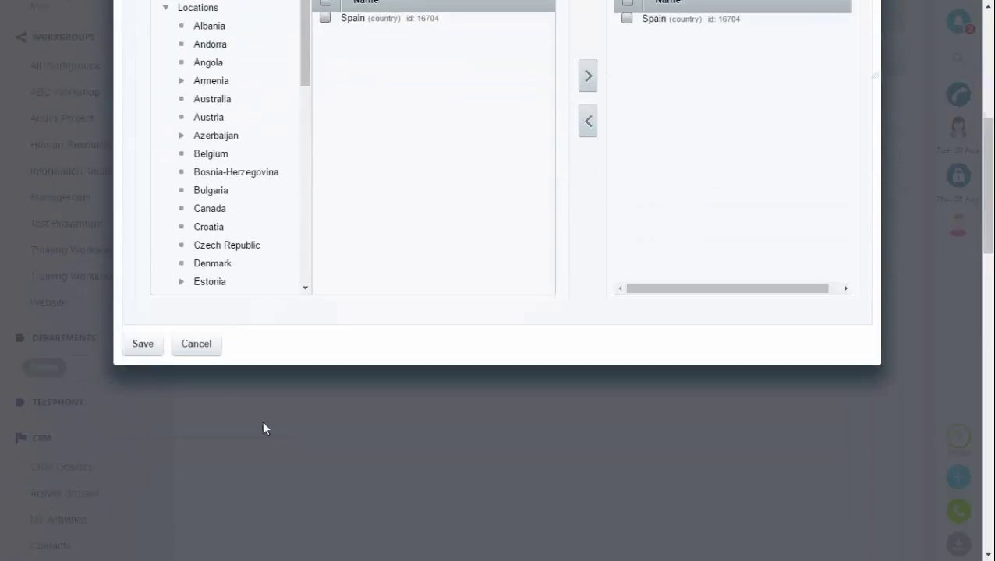
click(161, 351)
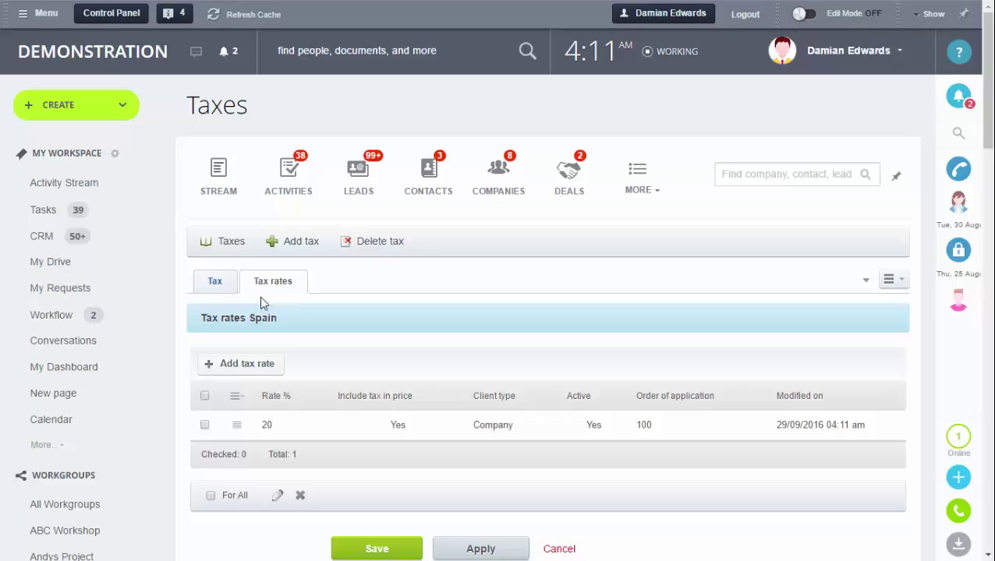
click(223, 287)
click(259, 287)
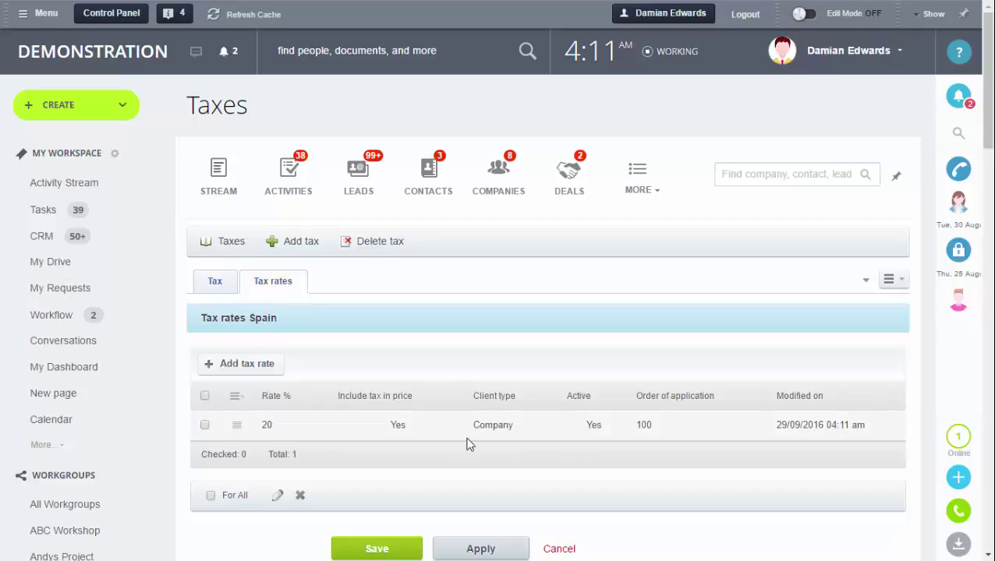
- Switch the CRM tax type to item-dependent VAT
click(650, 190)
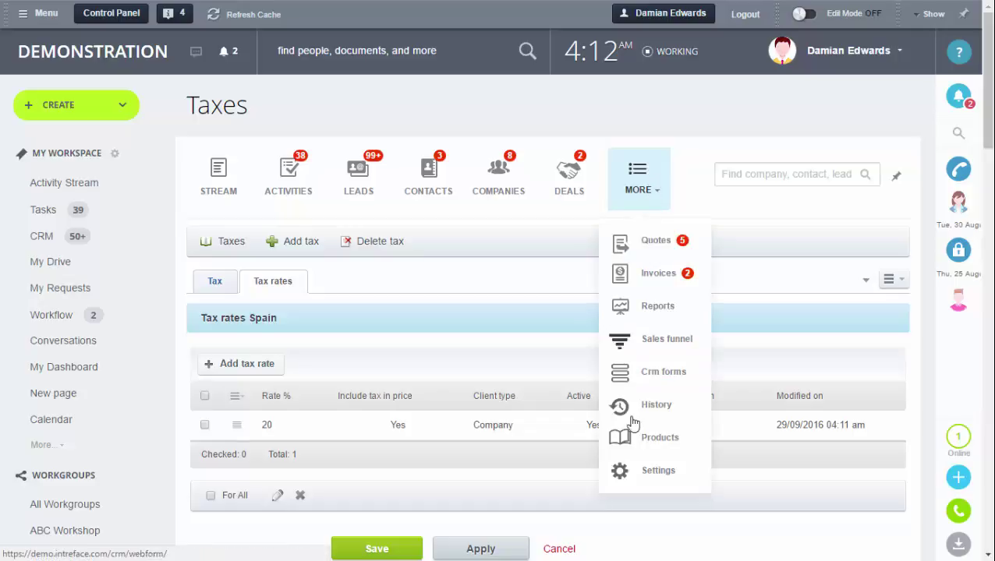
click(647, 471)
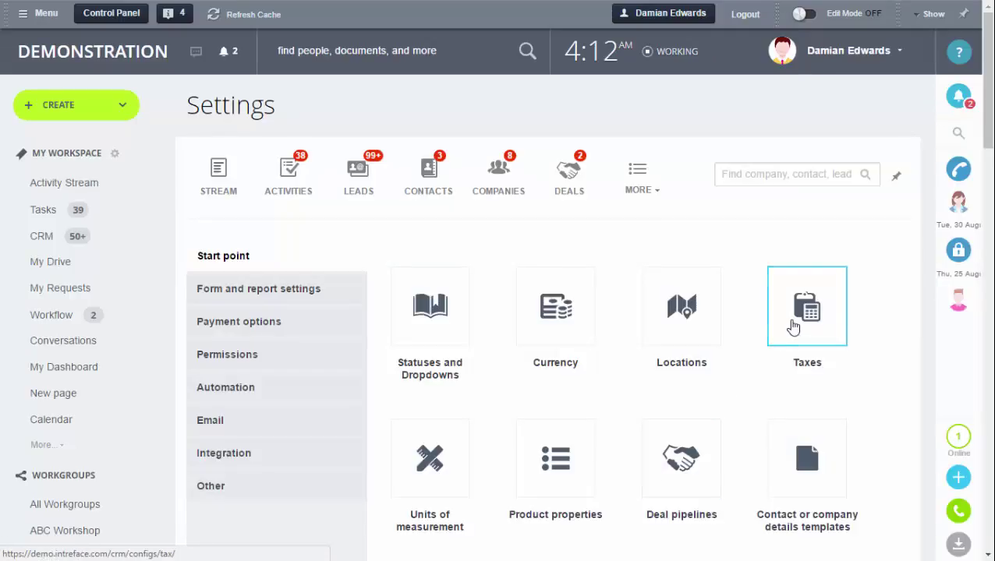
click(791, 327)
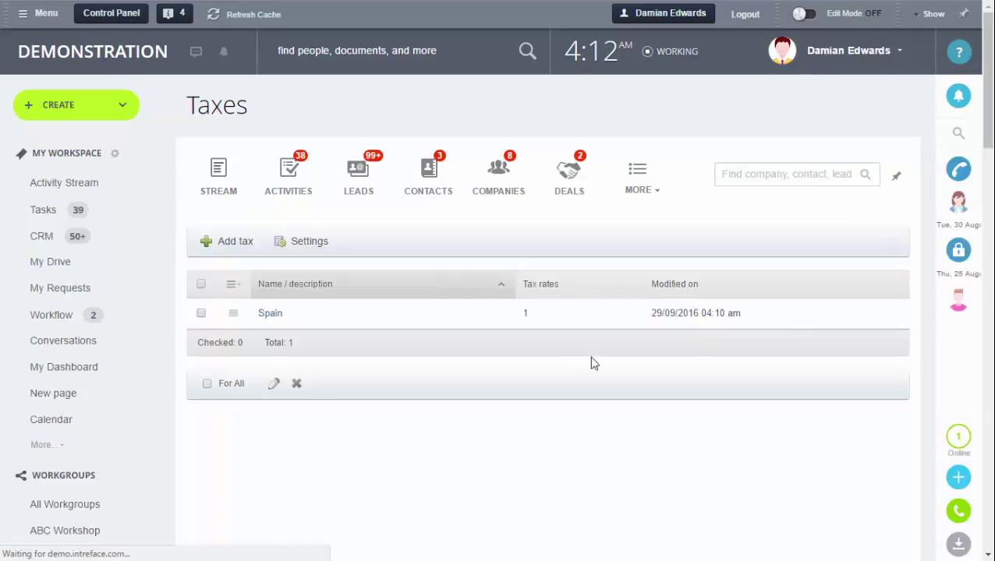
click(312, 246)
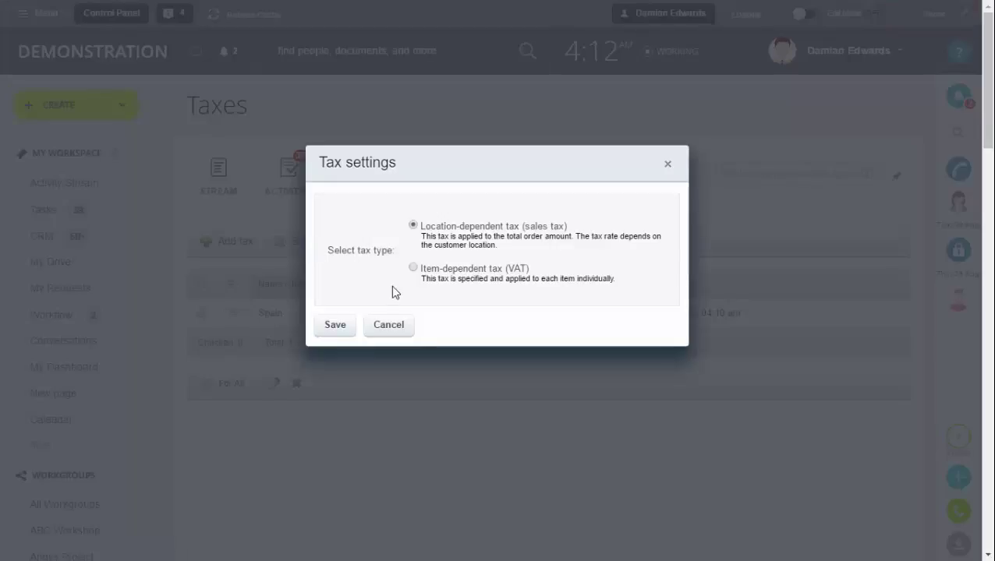
click(413, 268)
click(335, 326)
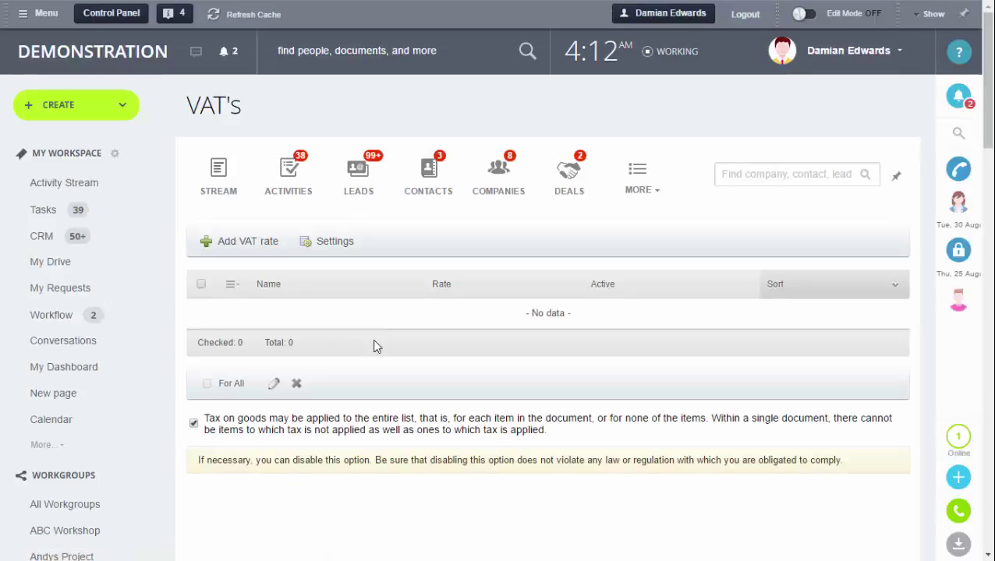
- Add a VAT rate named 20% with a rate of 20 and save it
click(255, 250)
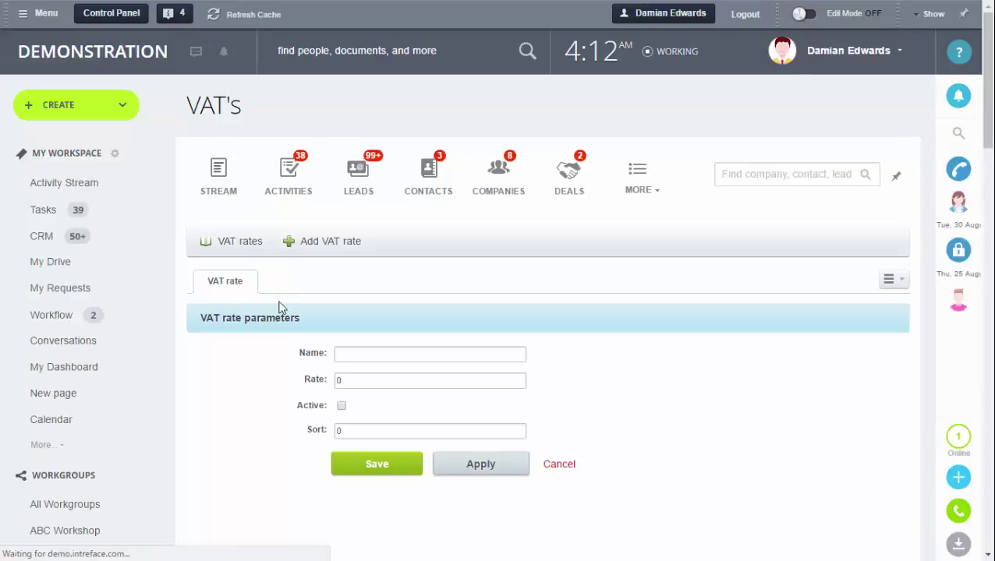
click(349, 349)
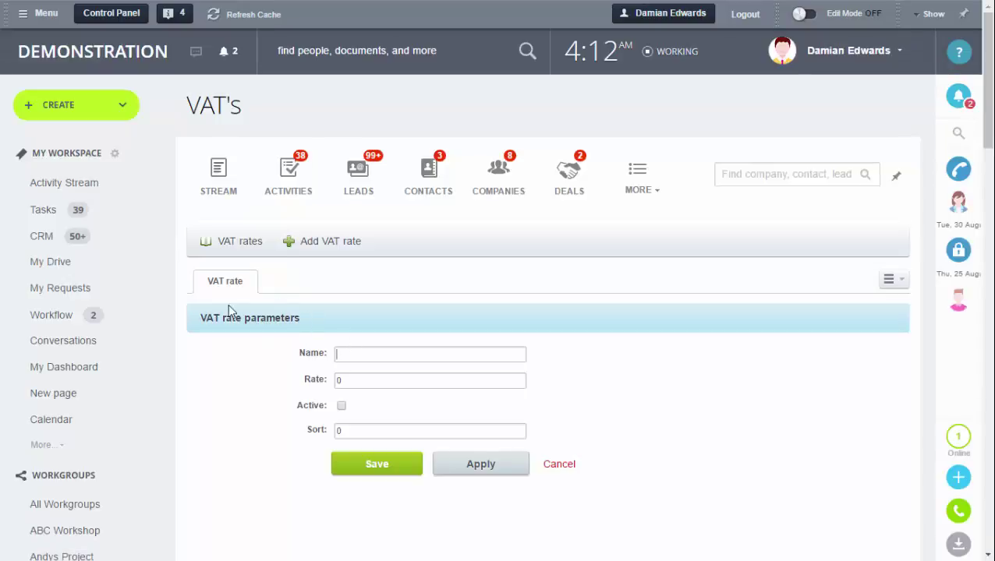
text(20)
click(349, 372)
click(354, 380)
text(2)
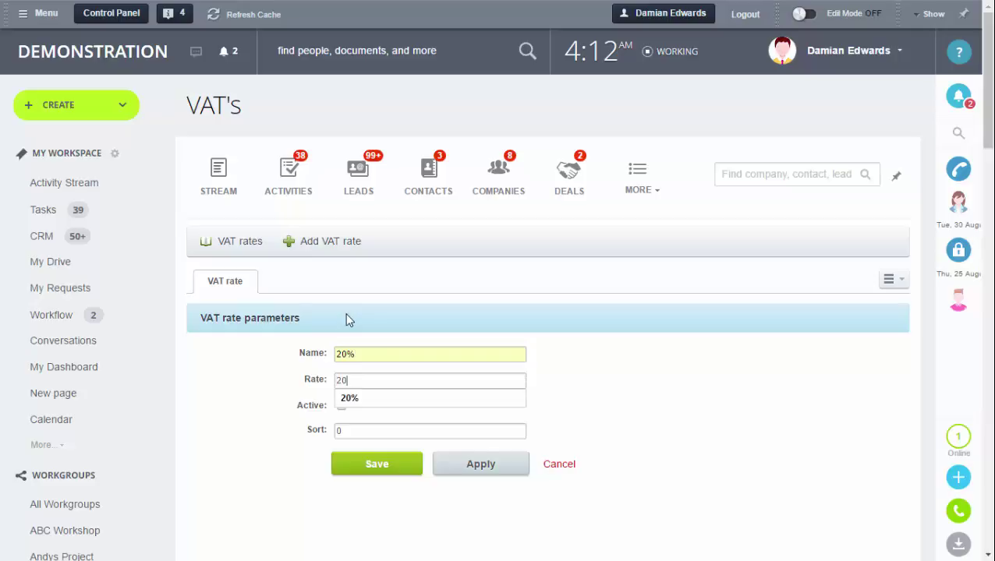
text(0)
key(Down)
key(Escape)
click(378, 467)
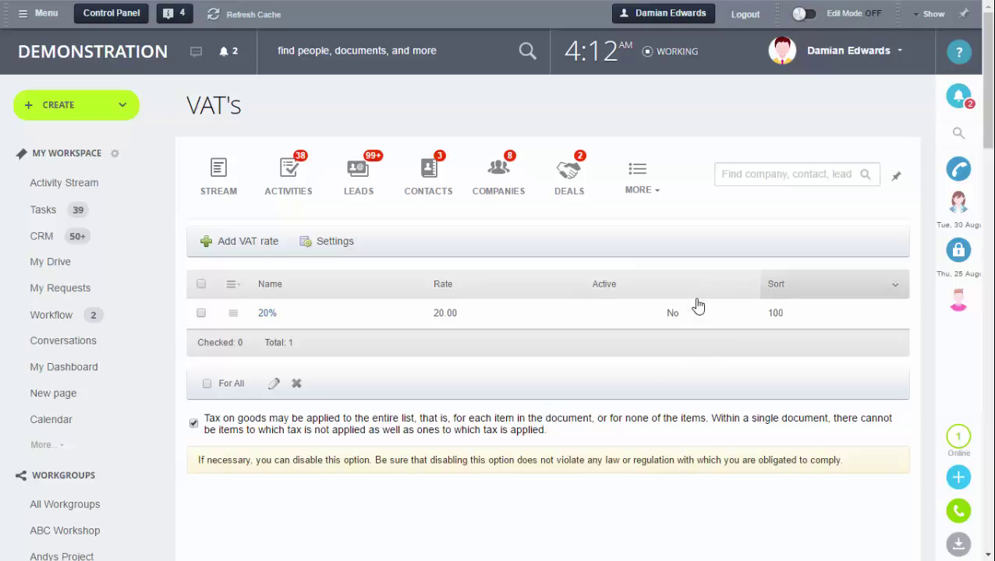
- Bring up the Payment Systems list under Payment options and scroll through its entries
click(653, 196)
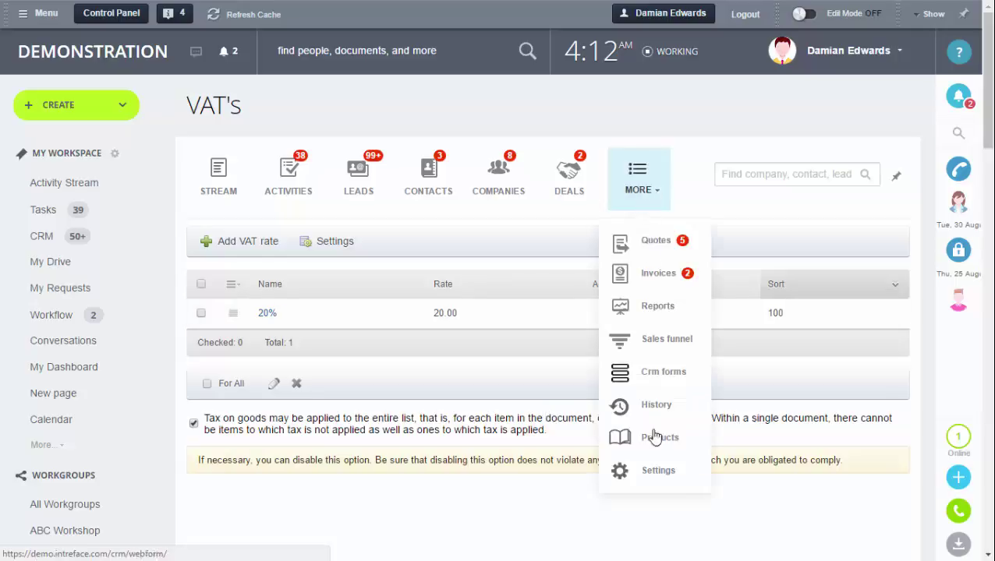
click(650, 470)
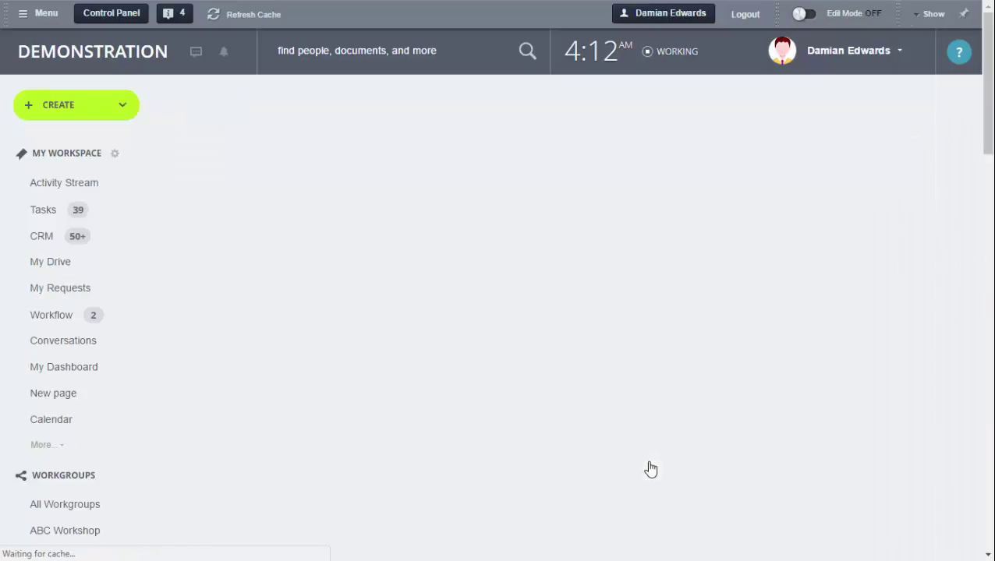
click(299, 321)
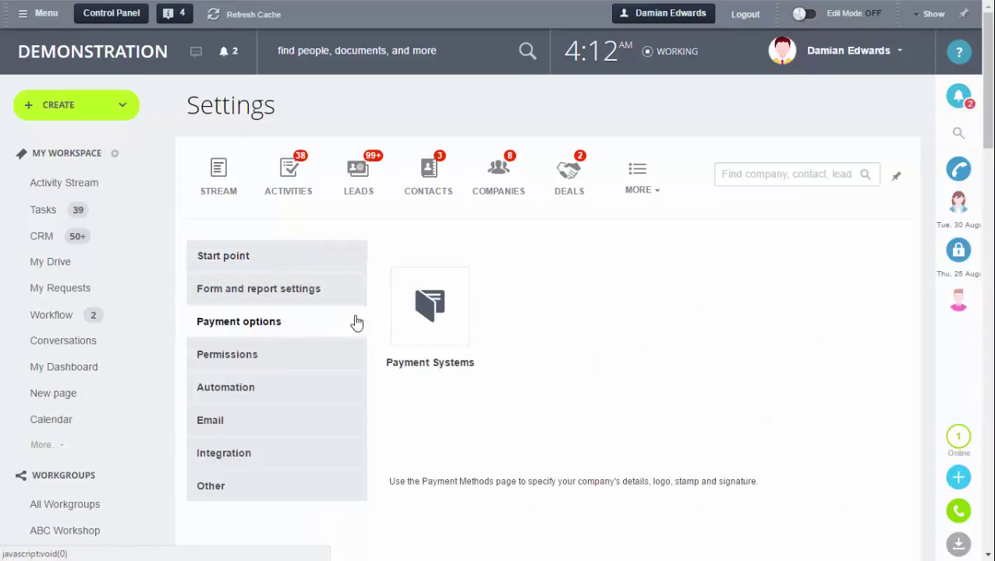
click(444, 317)
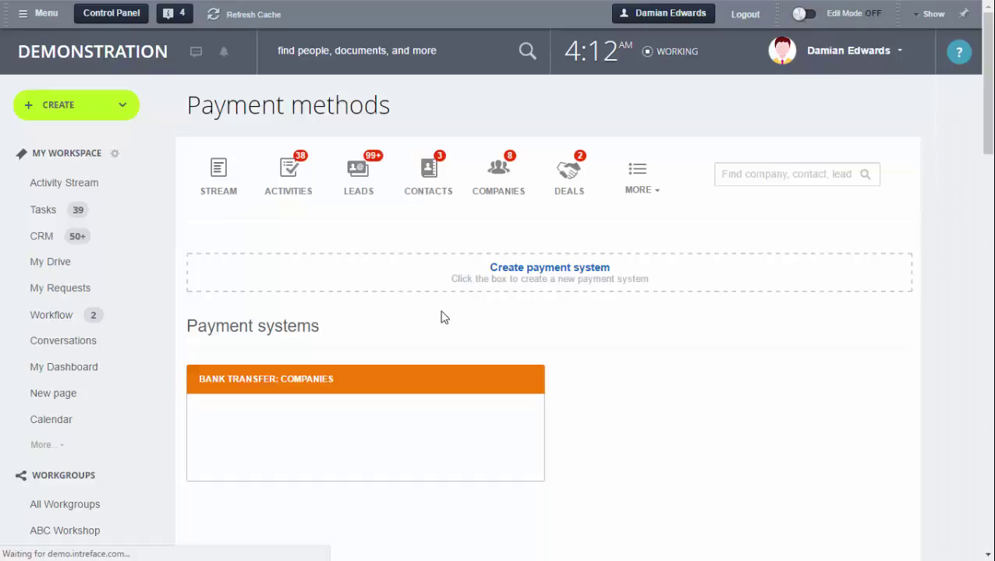
scroll(786, 371, down, 2)
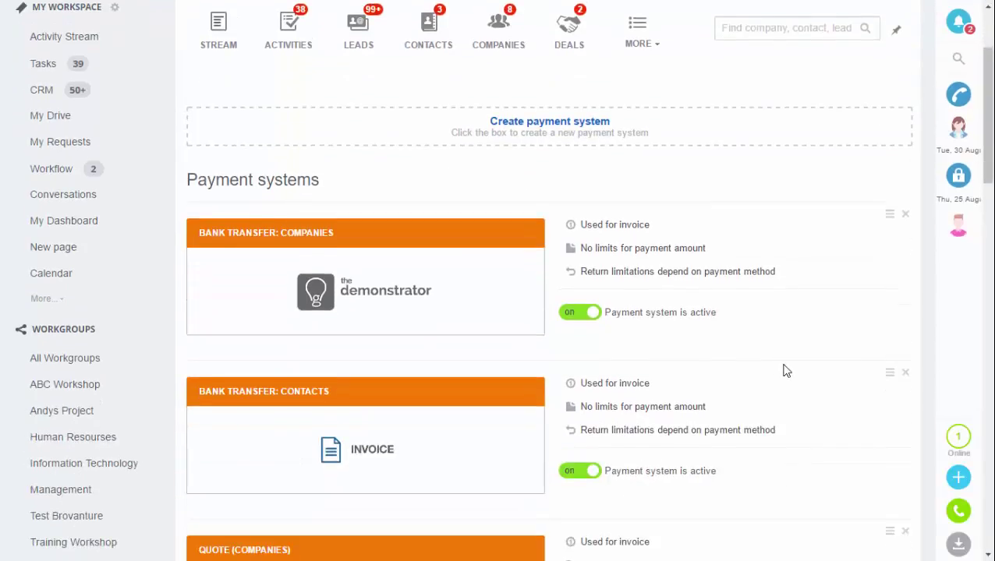
scroll(785, 371, down, 2)
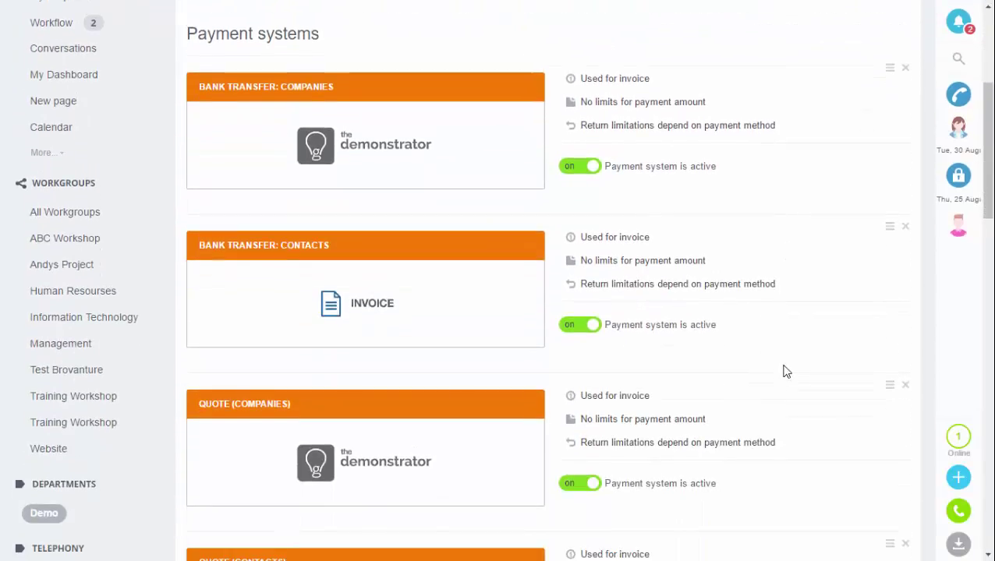
scroll(786, 371, down, 2)
scroll(785, 373, up, 3)
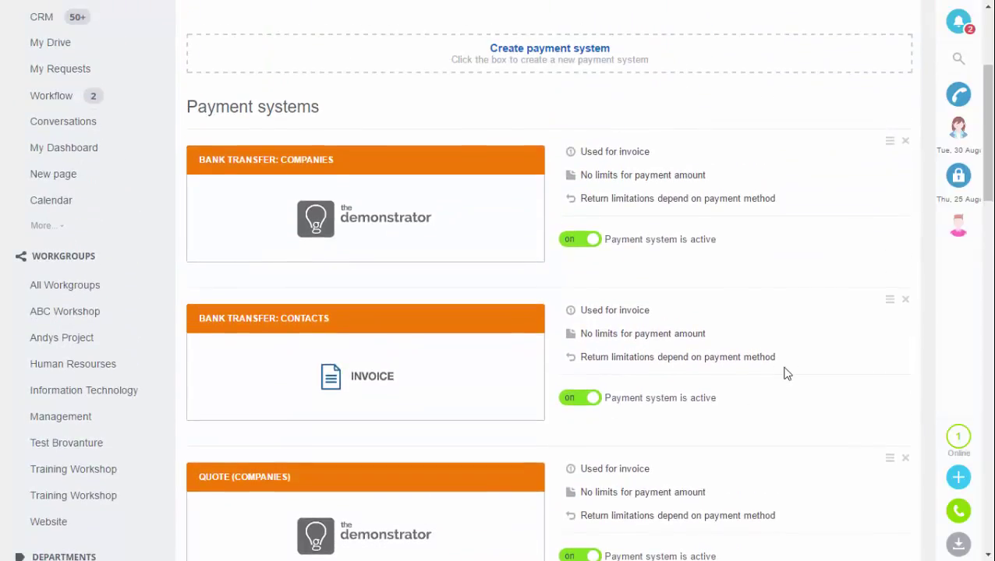
scroll(786, 372, up, 3)
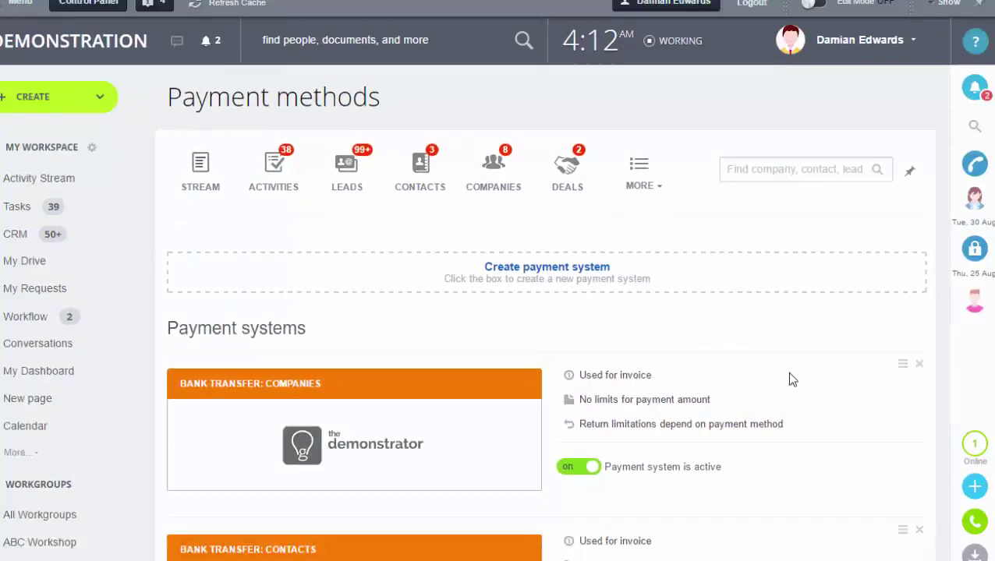
scroll(787, 372, down, 1)
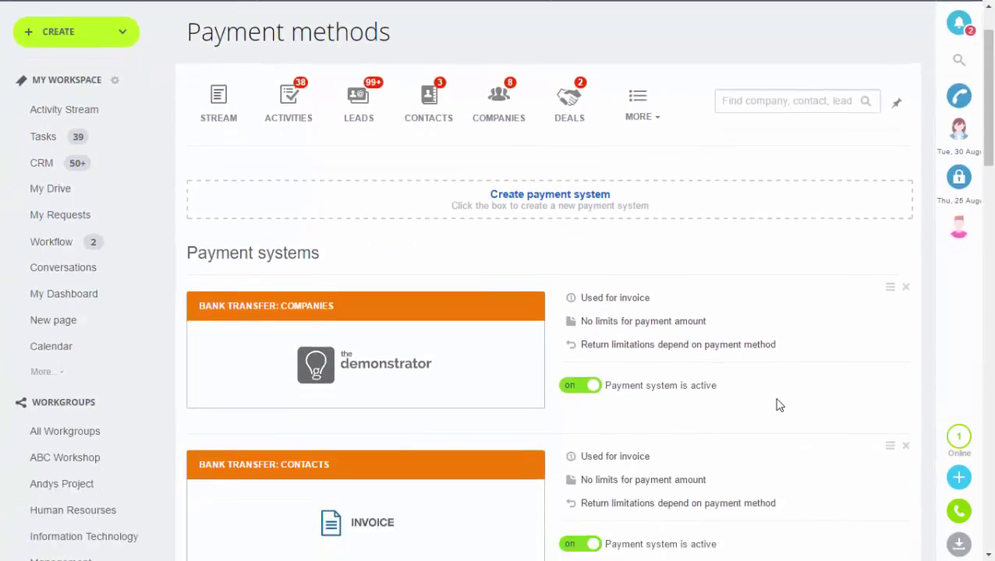
click(396, 352)
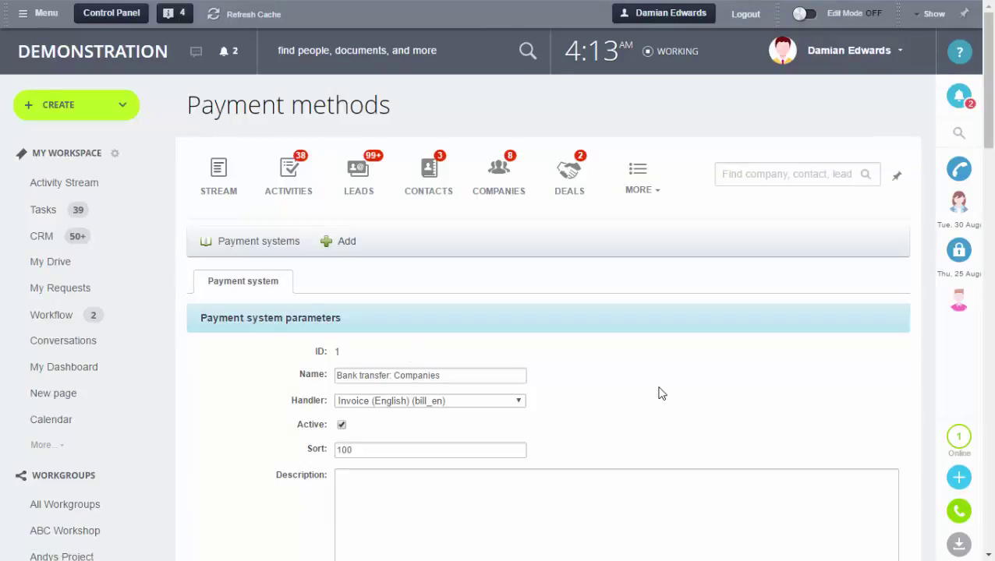
scroll(659, 393, down, 3)
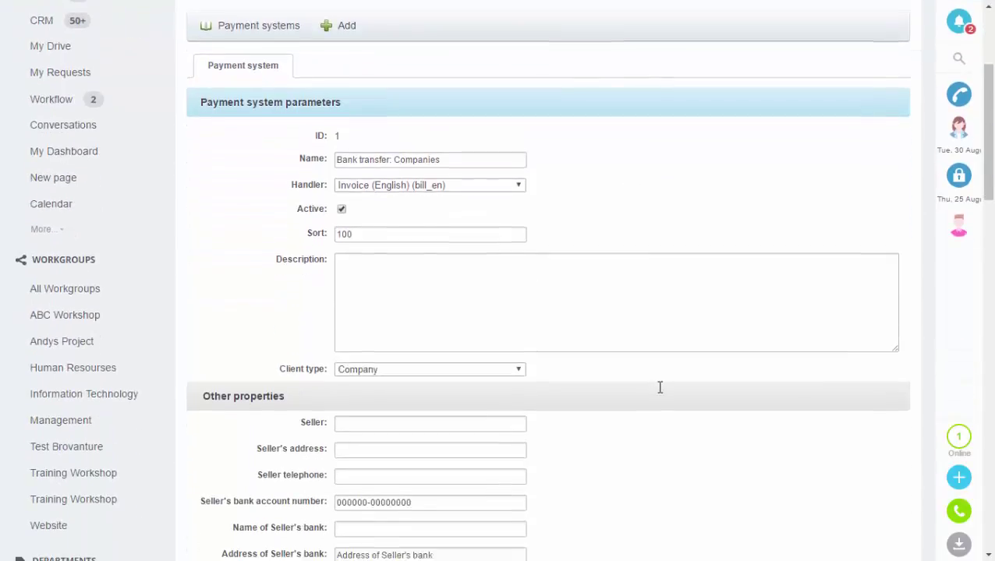
scroll(659, 393, down, 2)
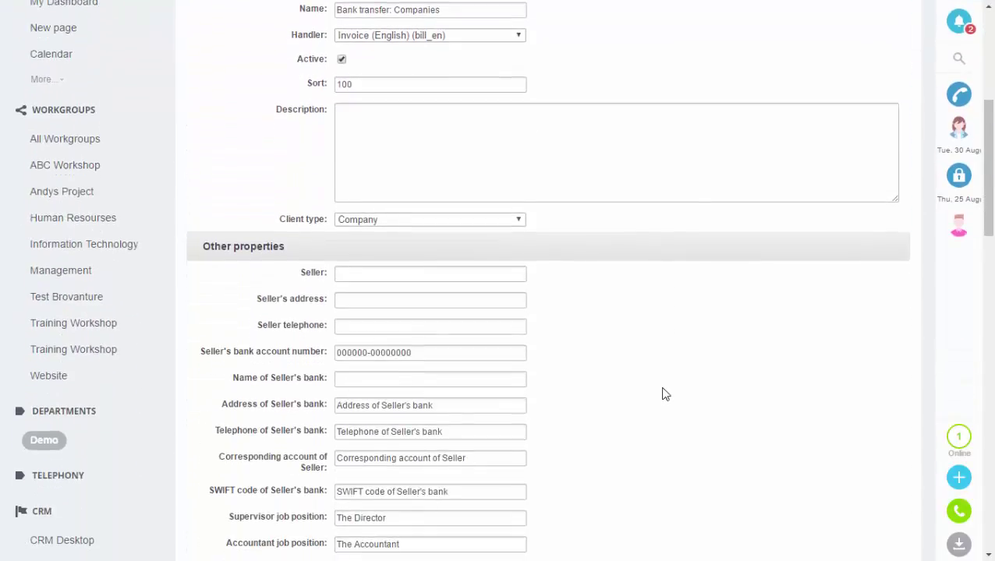
triple_click(351, 357)
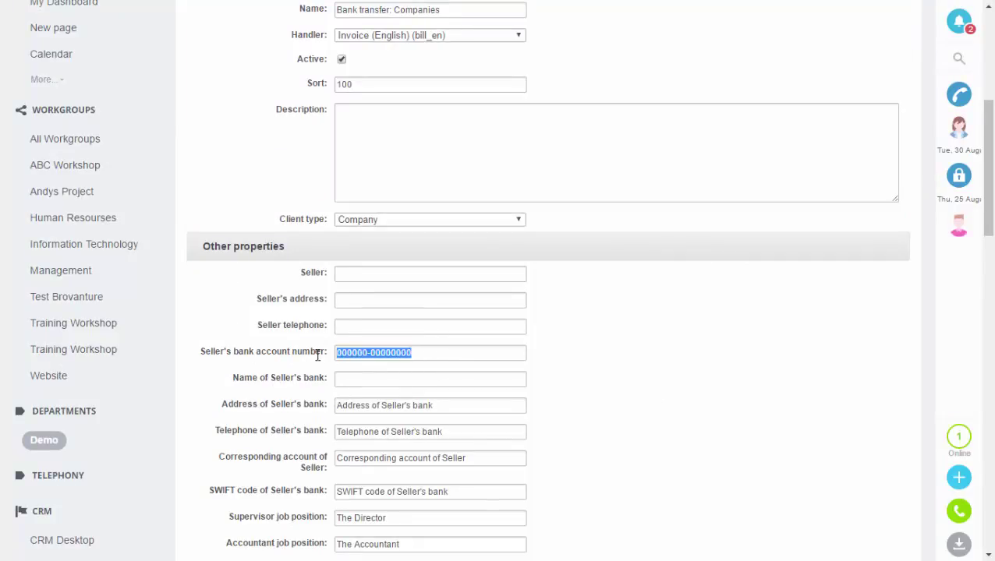
scroll(555, 393, down, 1)
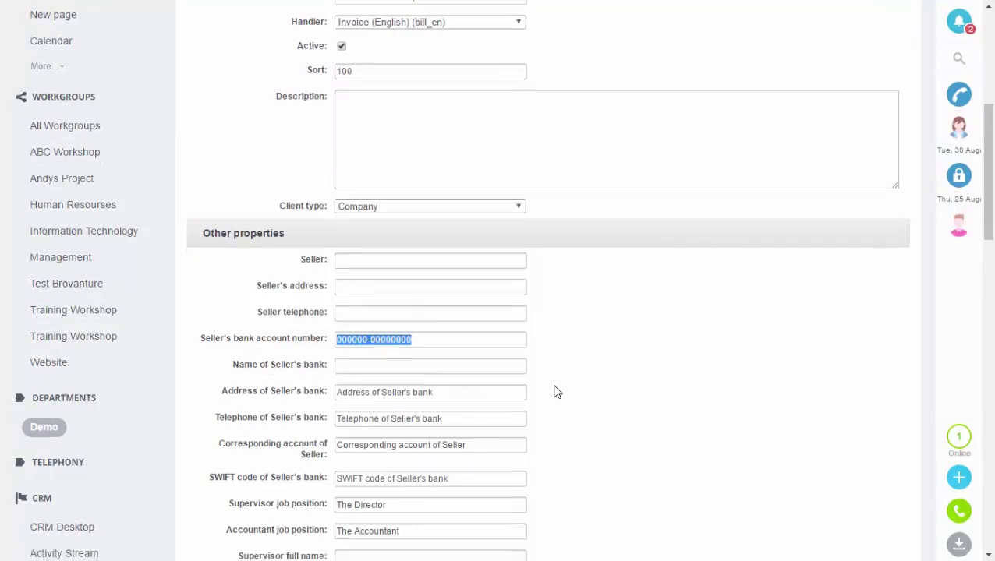
scroll(520, 379, down, 4)
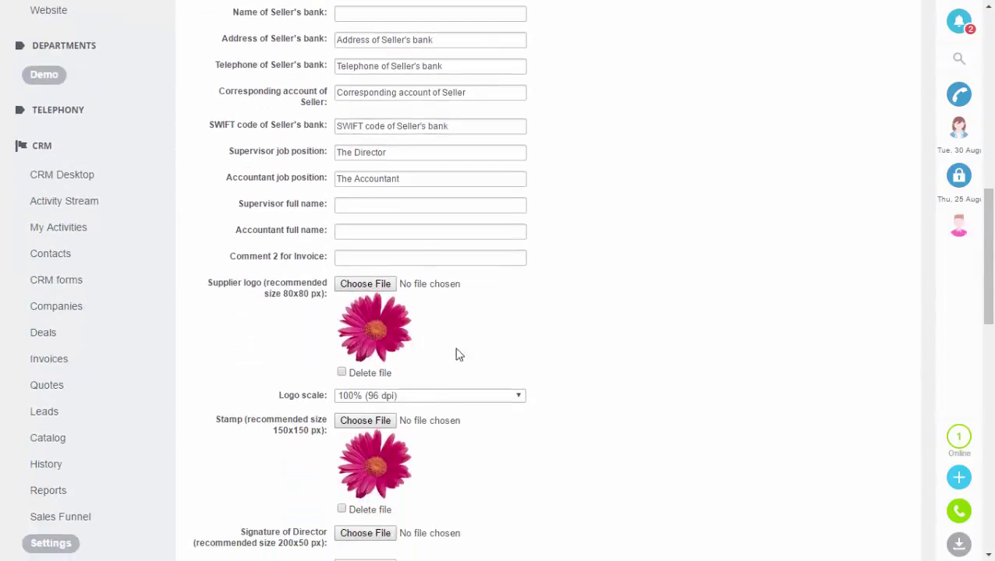
scroll(573, 359, down, 5)
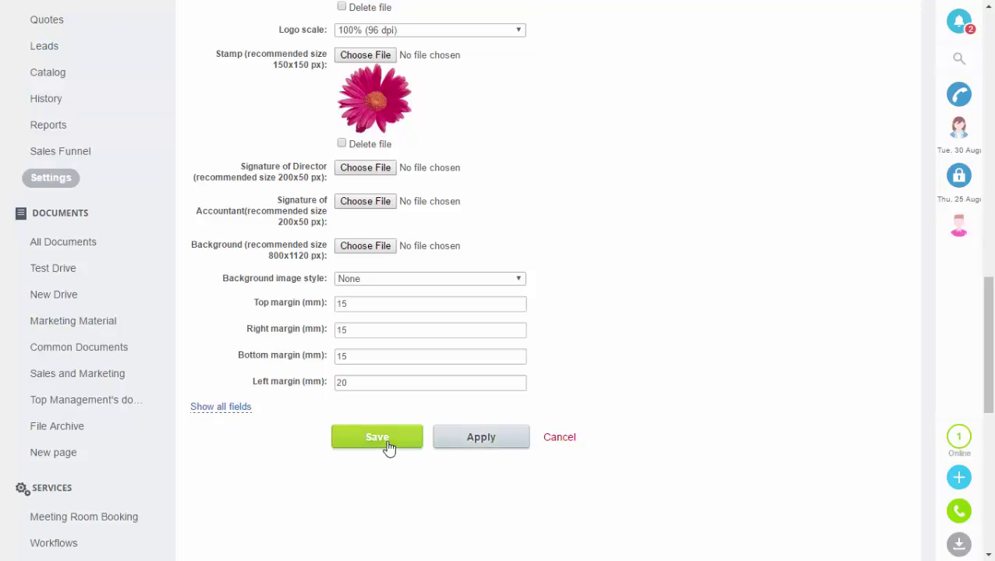
click(560, 438)
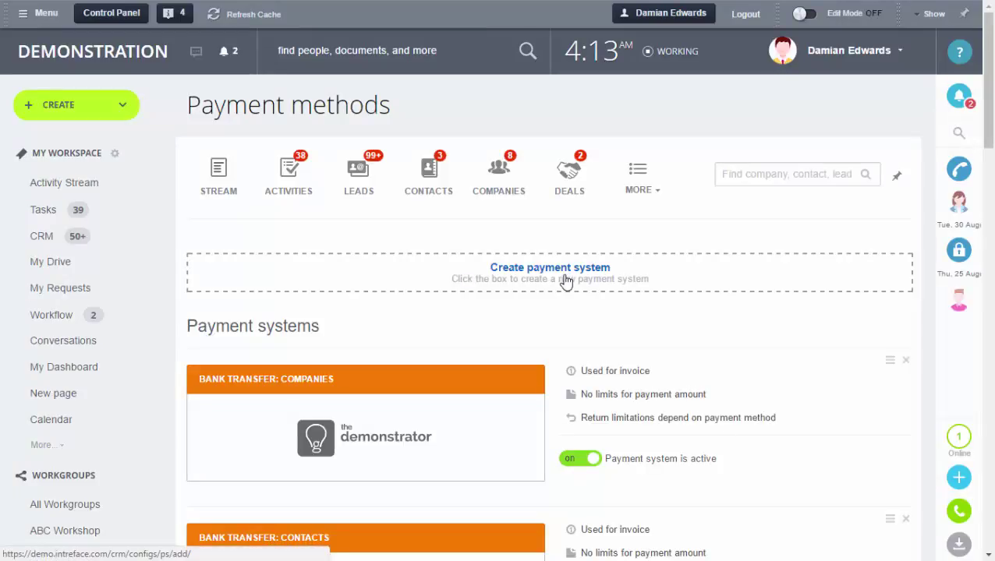
- Open a new payment system form, look through it, and cancel without saving
click(567, 281)
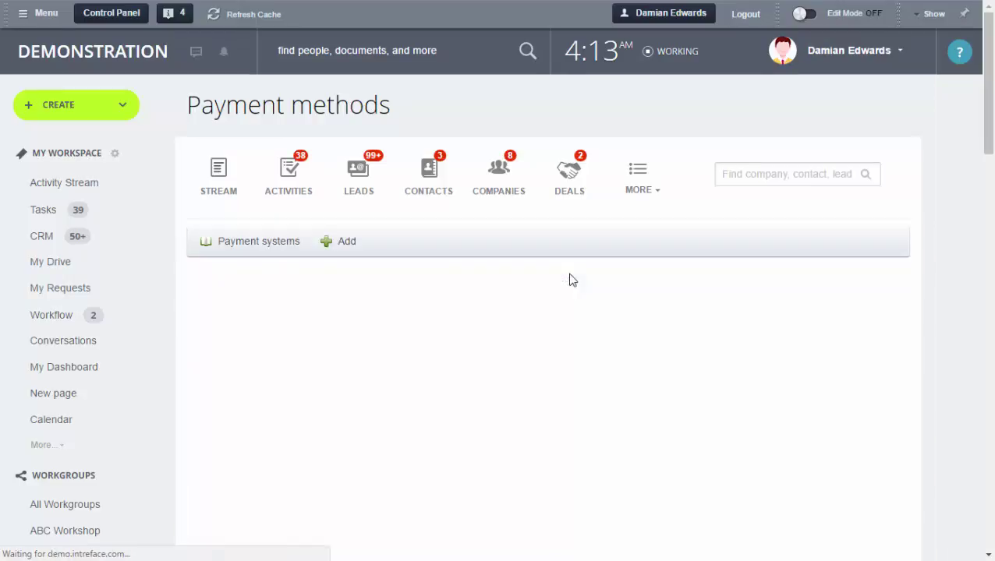
scroll(645, 387, down, 5)
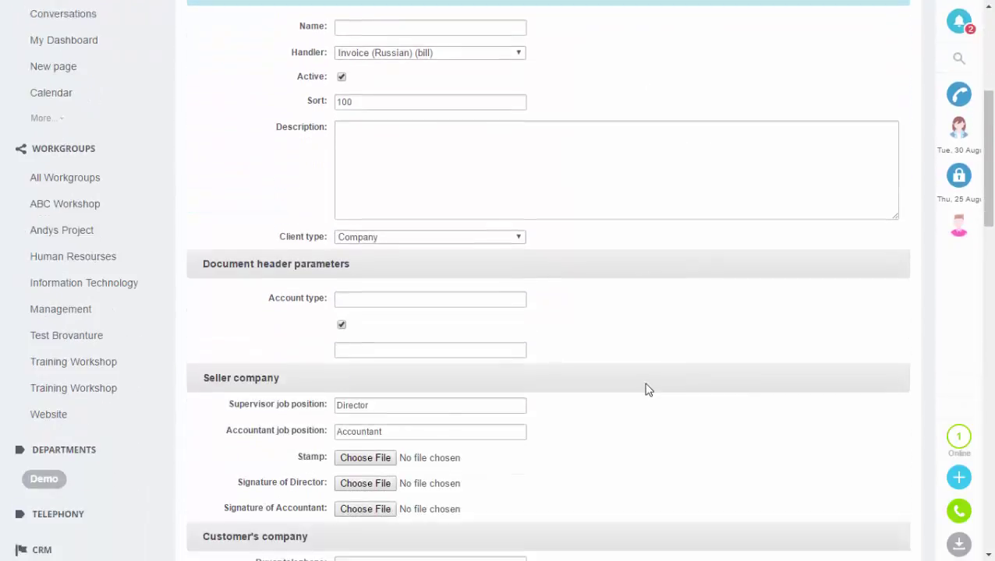
scroll(646, 387, down, 7)
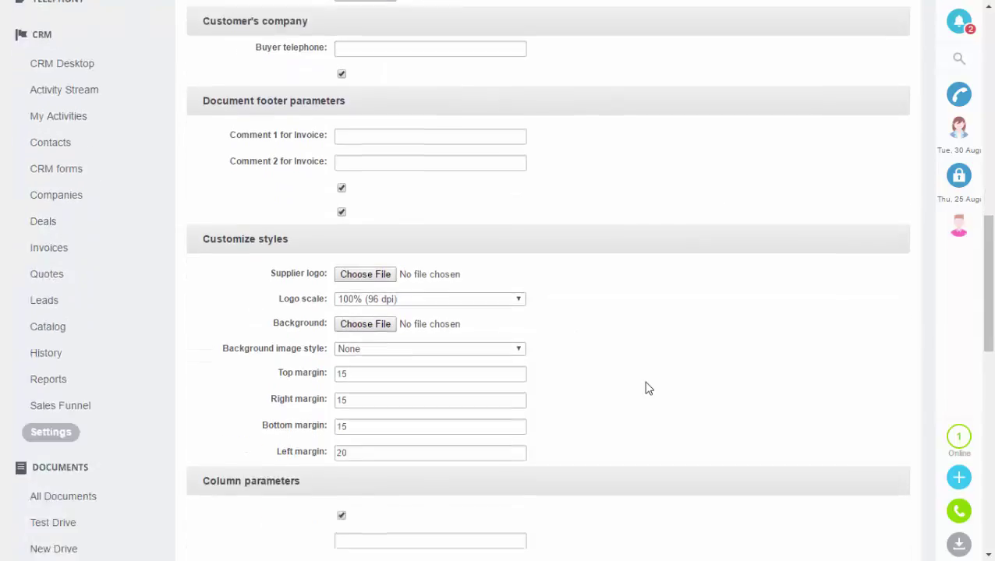
scroll(645, 388, down, 5)
scroll(645, 388, up, 6)
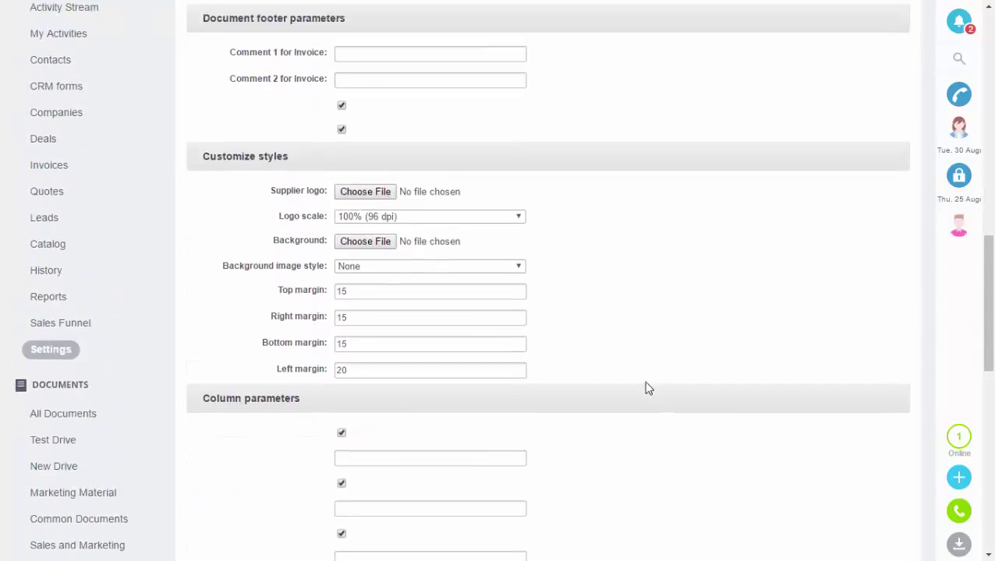
scroll(598, 354, down, 7)
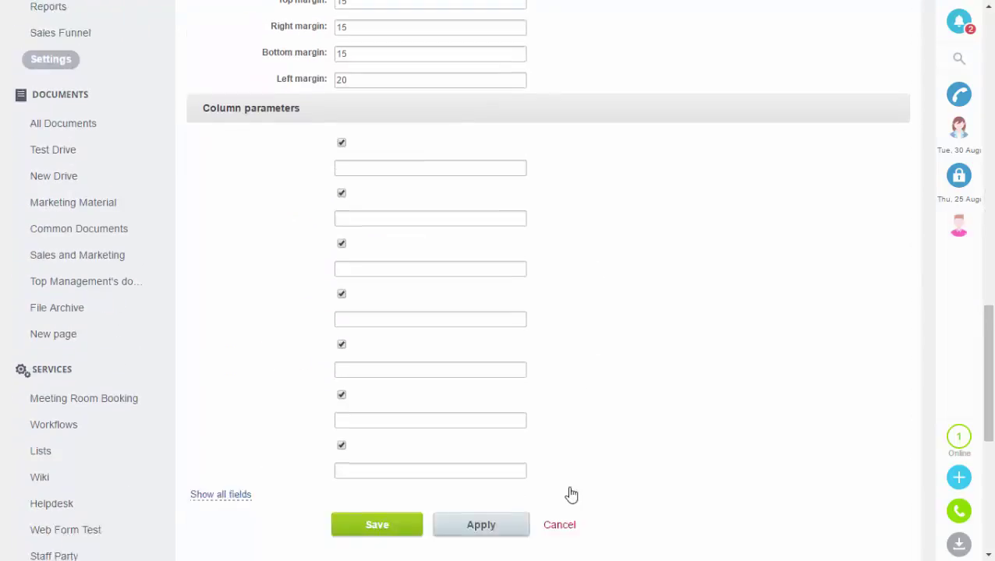
click(557, 424)
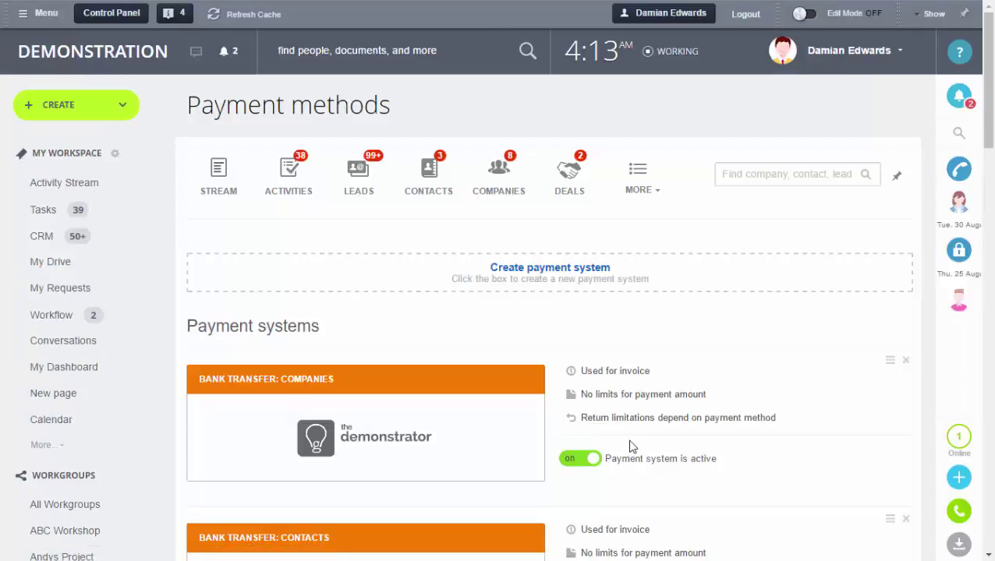
- Open quote 12 for Logo Design from the Quotes list
click(641, 188)
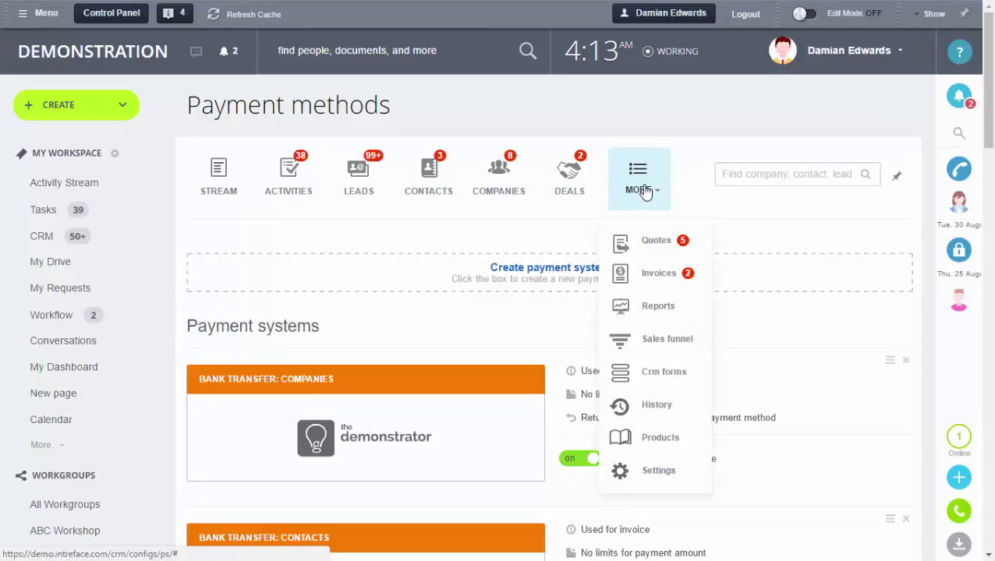
click(653, 241)
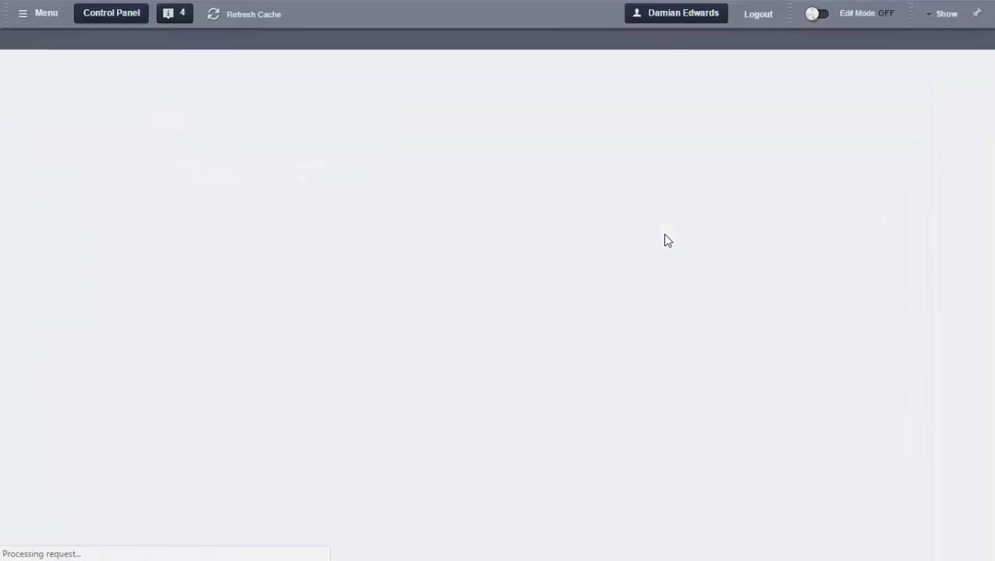
scroll(742, 302, down, 1)
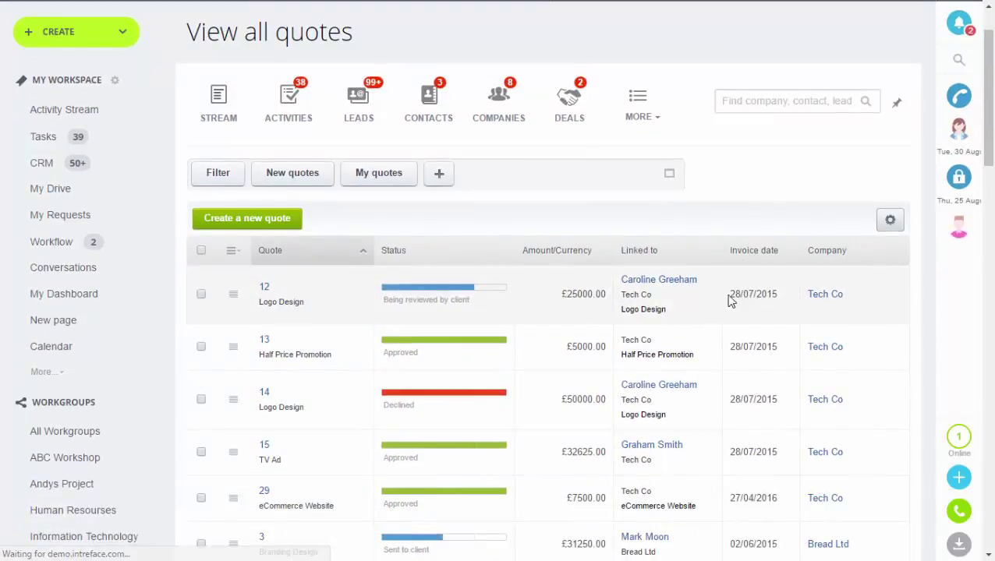
click(269, 304)
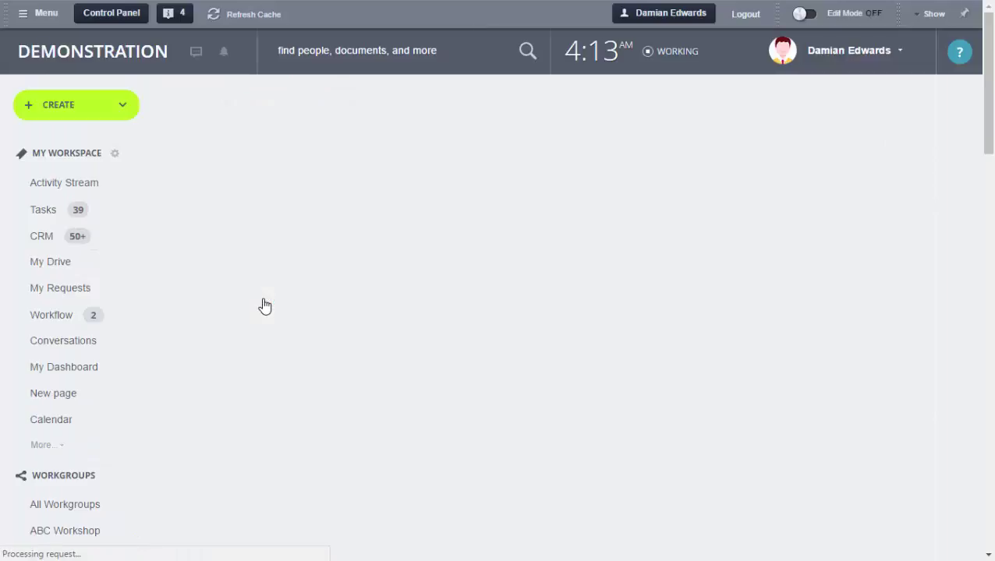
- Check the quote's £25000 total, then go to CRM Settings
scroll(382, 468, down, 3)
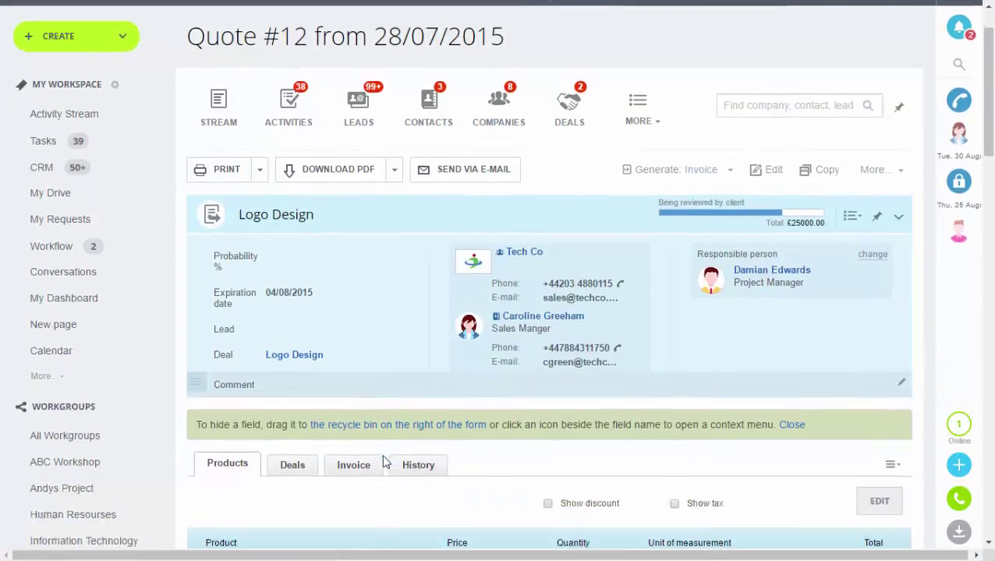
scroll(378, 460, up, 1)
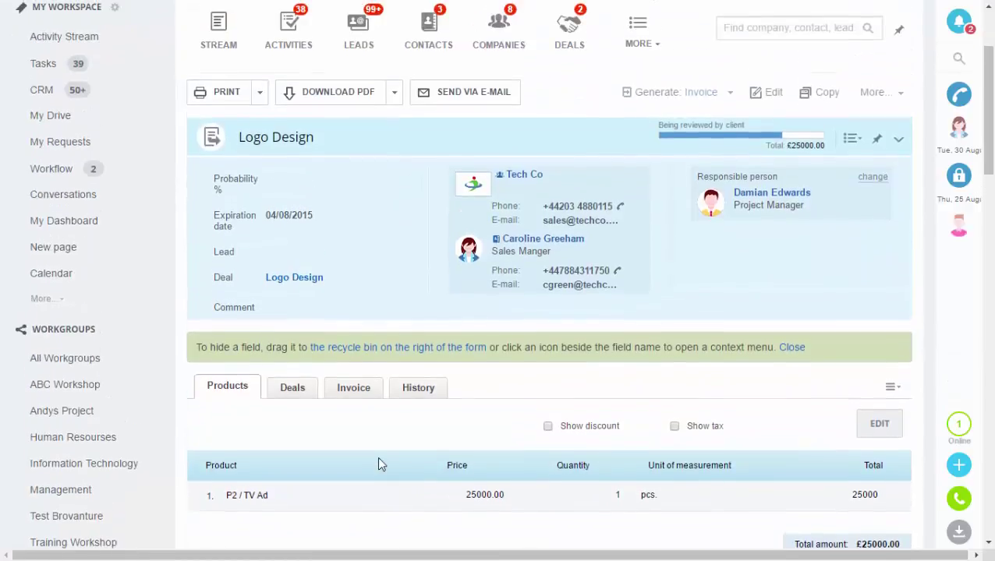
scroll(390, 459, down, 1)
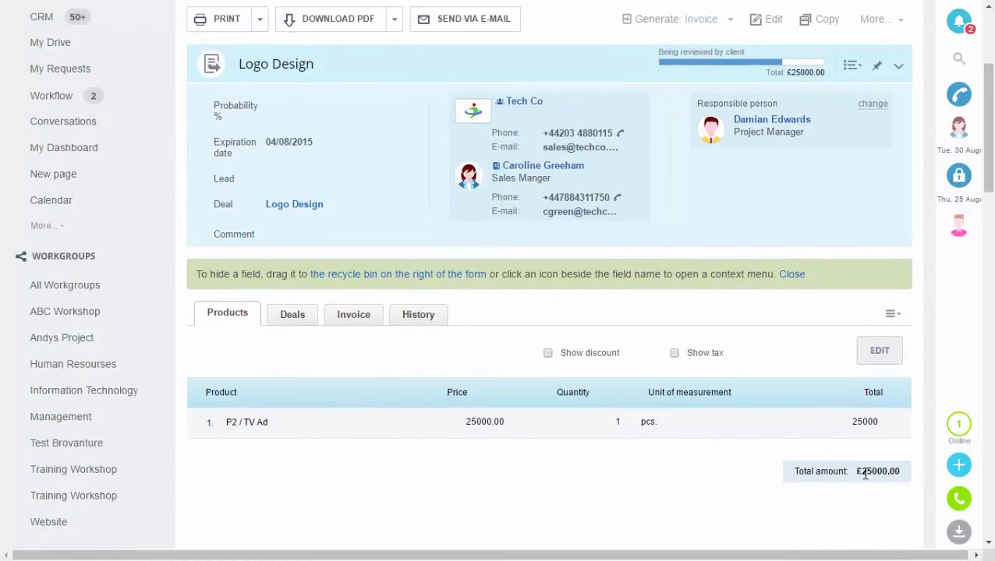
drag(865, 474, 883, 474)
scroll(755, 522, up, 1)
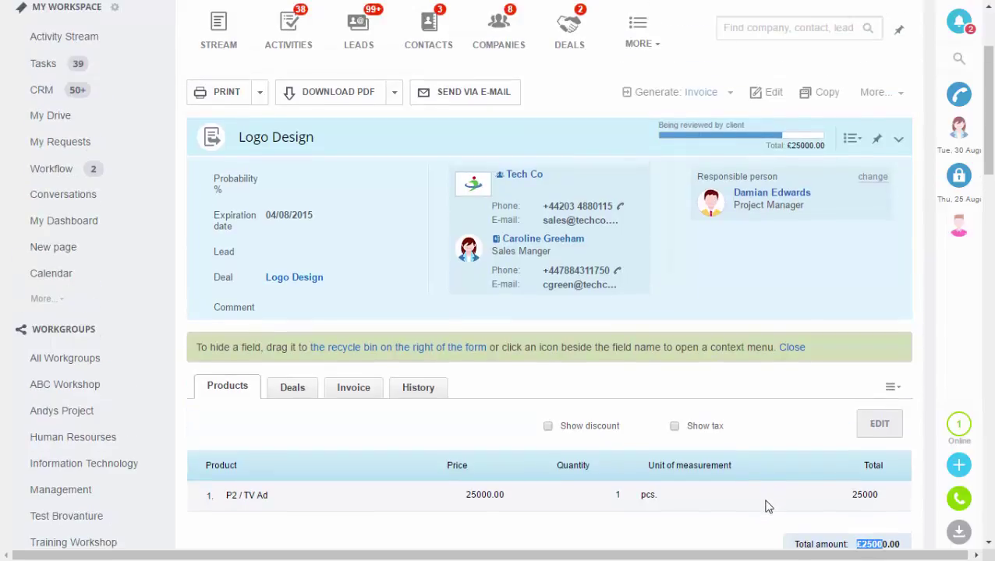
scroll(760, 487, up, 1)
click(643, 125)
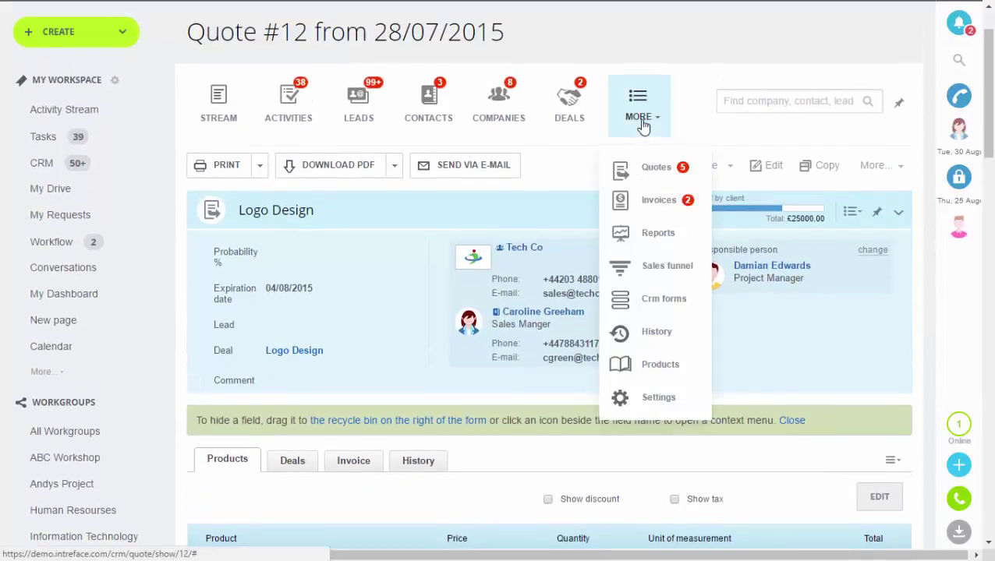
click(643, 405)
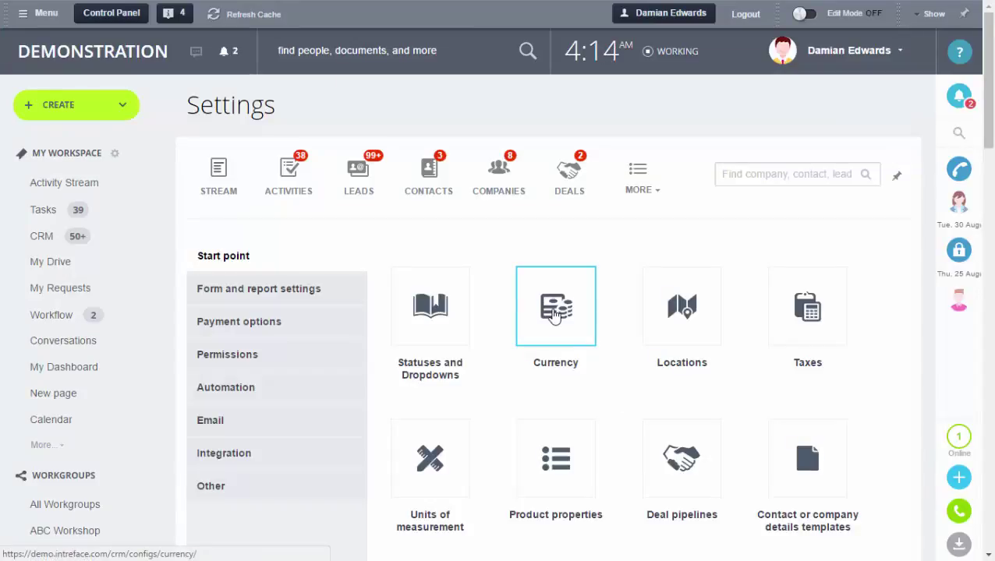
- Inspect the Euro currency's settings (rate 1.2600) and cancel back to the Currencies list
click(555, 314)
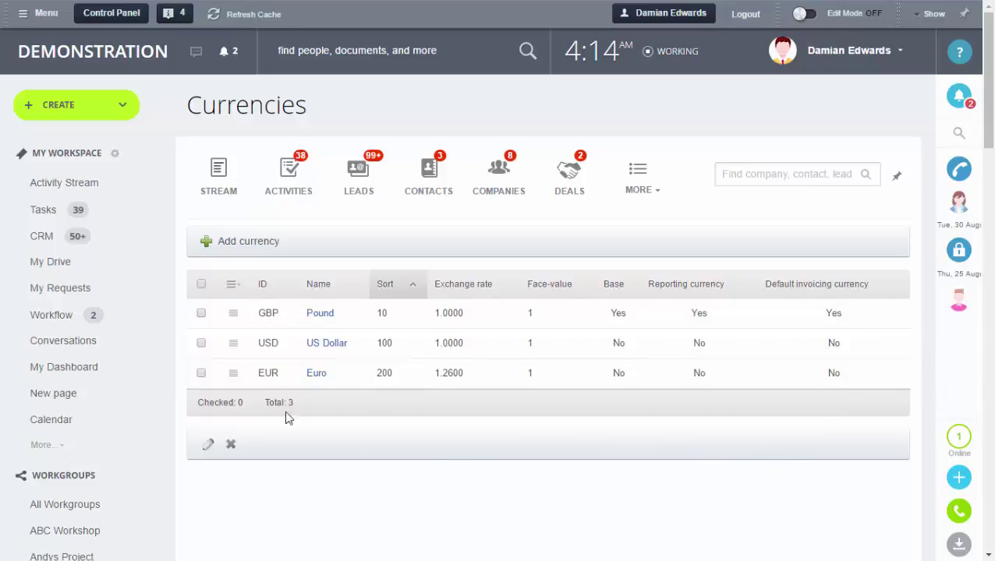
click(233, 376)
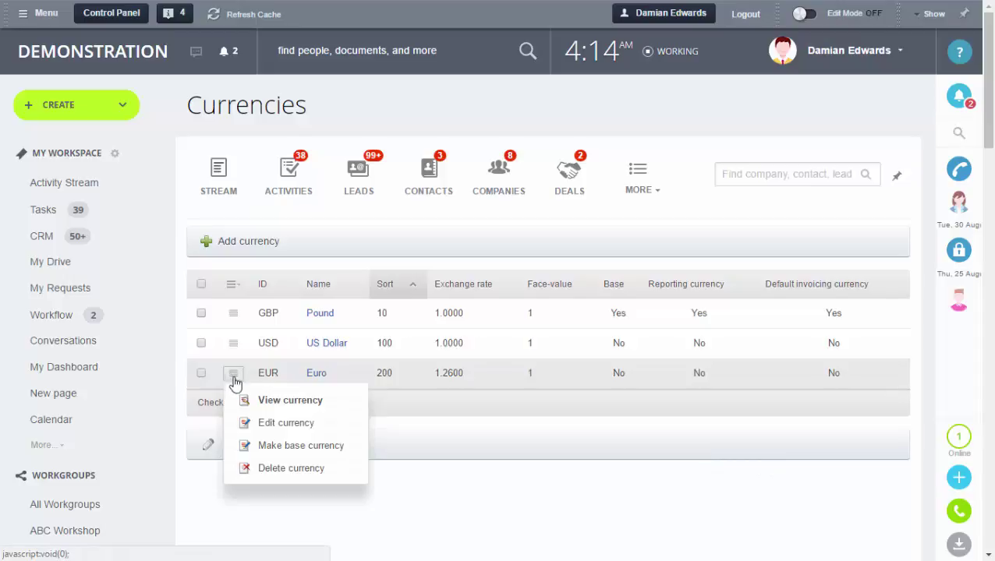
click(279, 423)
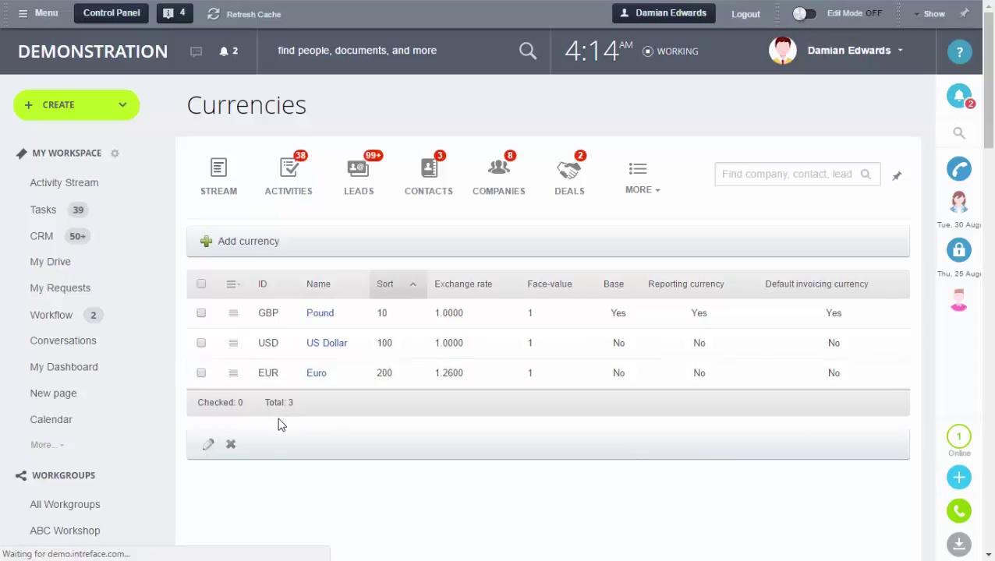
scroll(347, 422, down, 2)
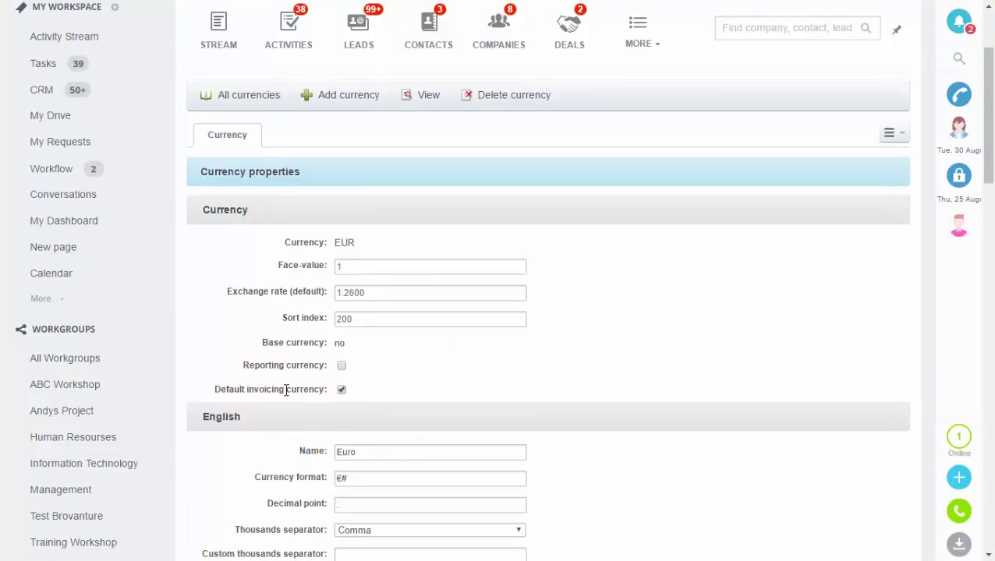
scroll(435, 393, down, 8)
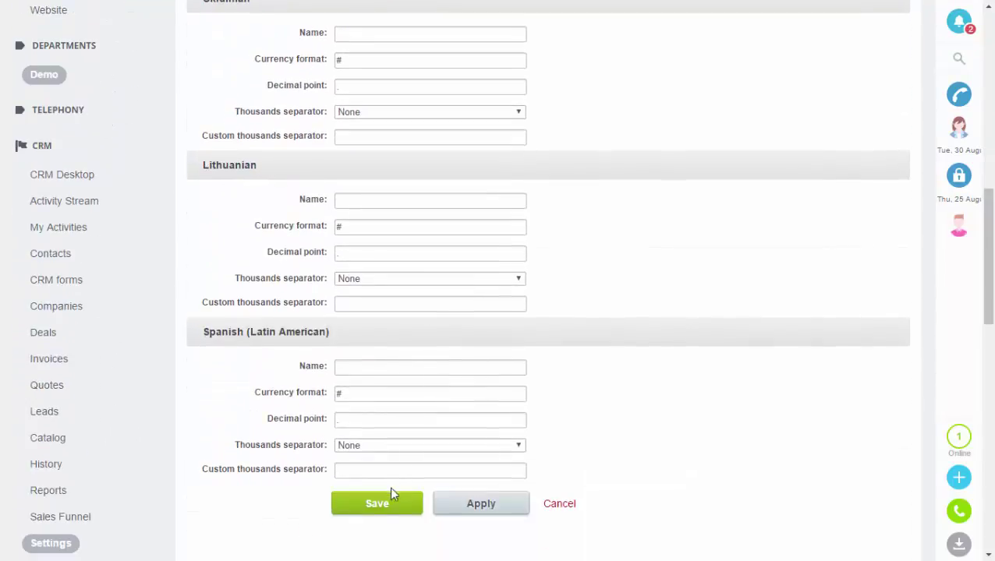
click(570, 505)
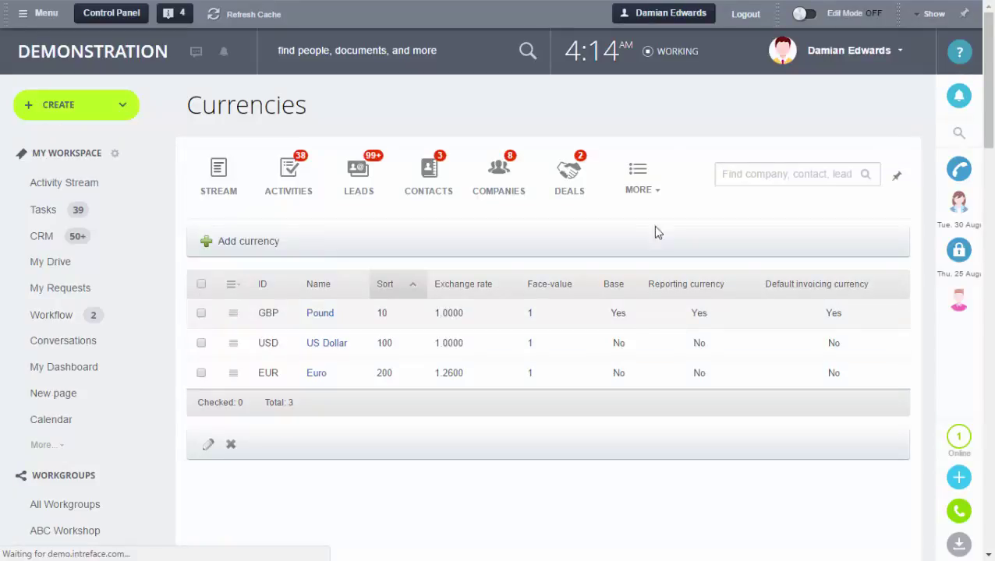
click(641, 193)
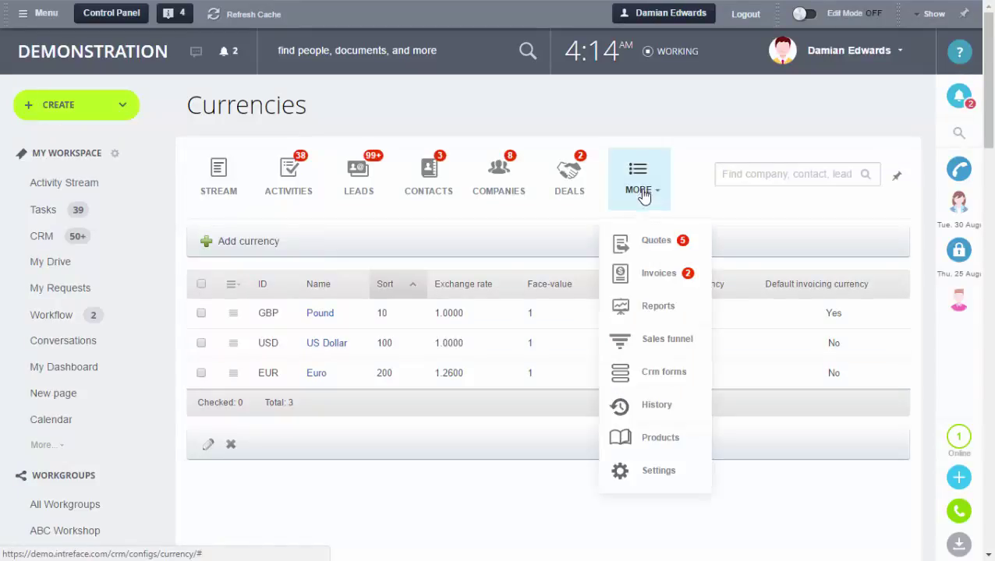
- Open quote 12 and set its stage to Approved
click(646, 243)
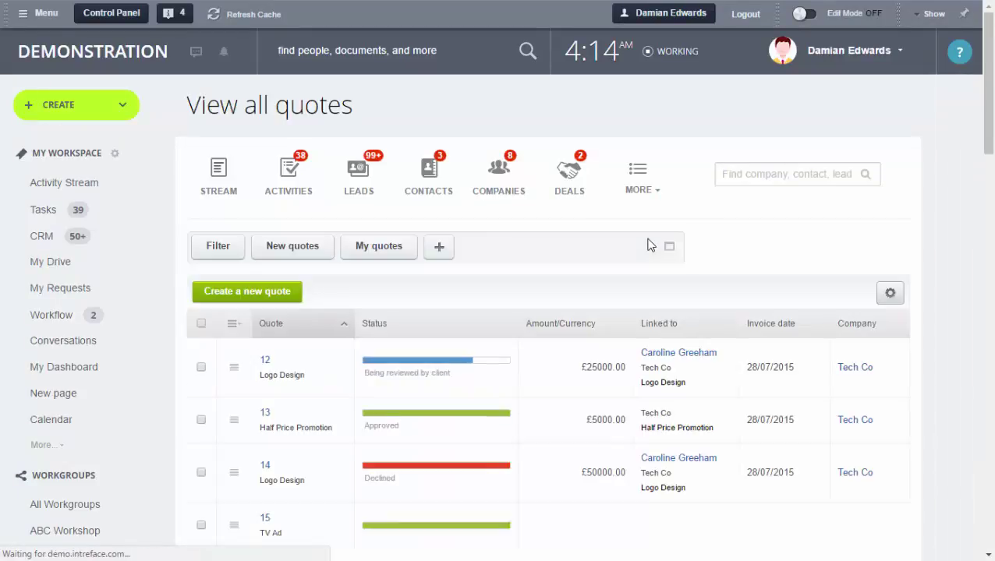
click(265, 363)
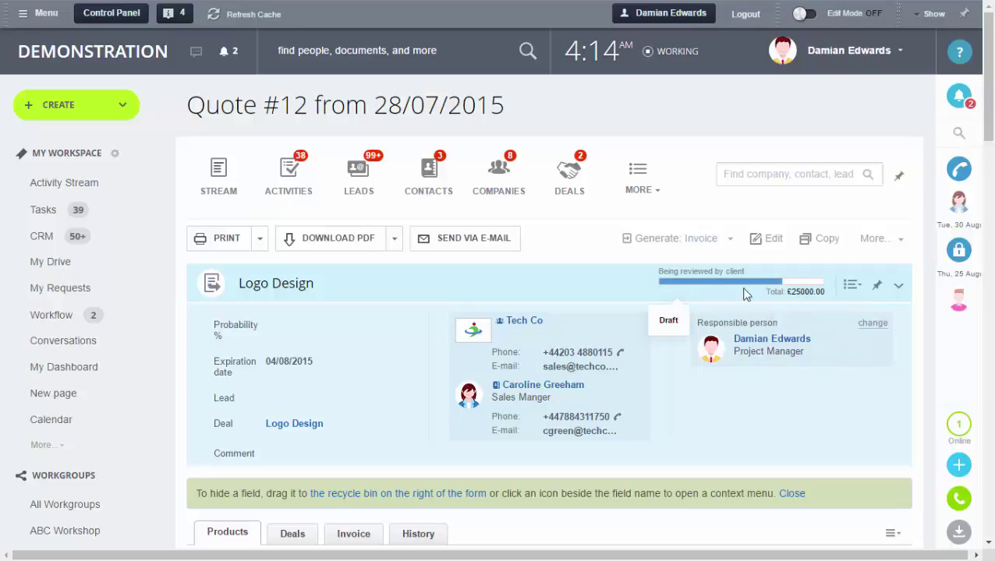
click(806, 288)
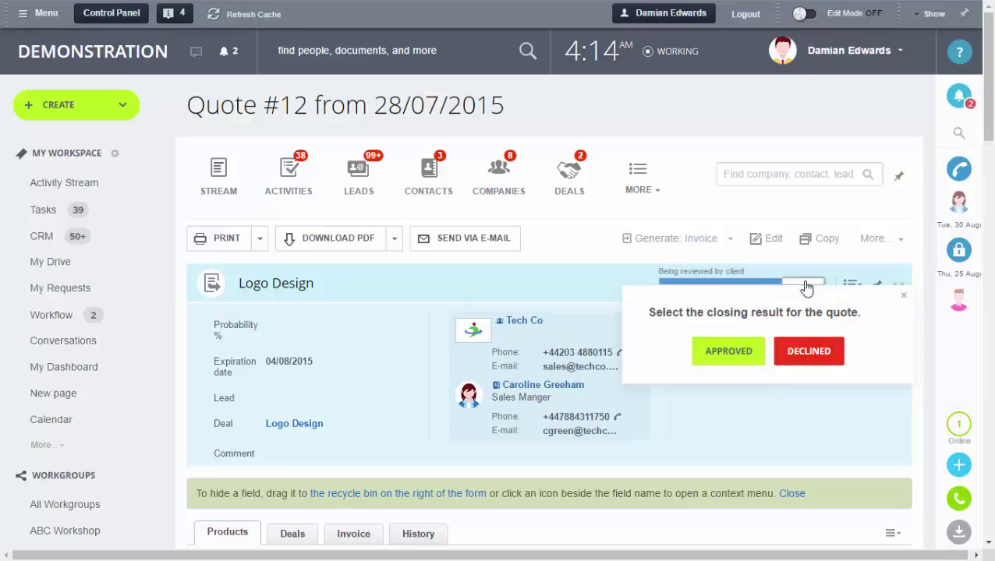
click(728, 351)
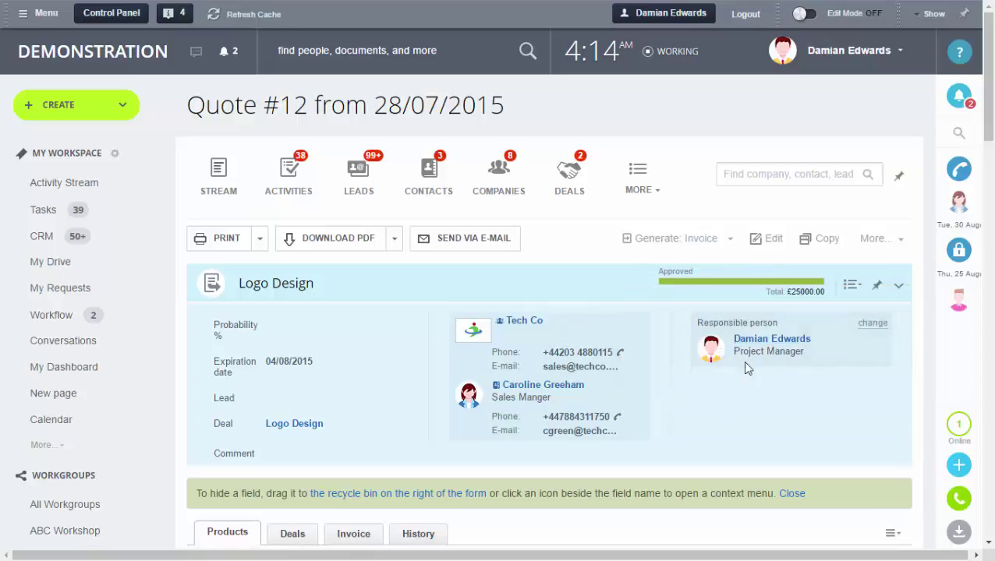
- Generate Invoice #67 from quote 12 and download it as a PDF
click(729, 240)
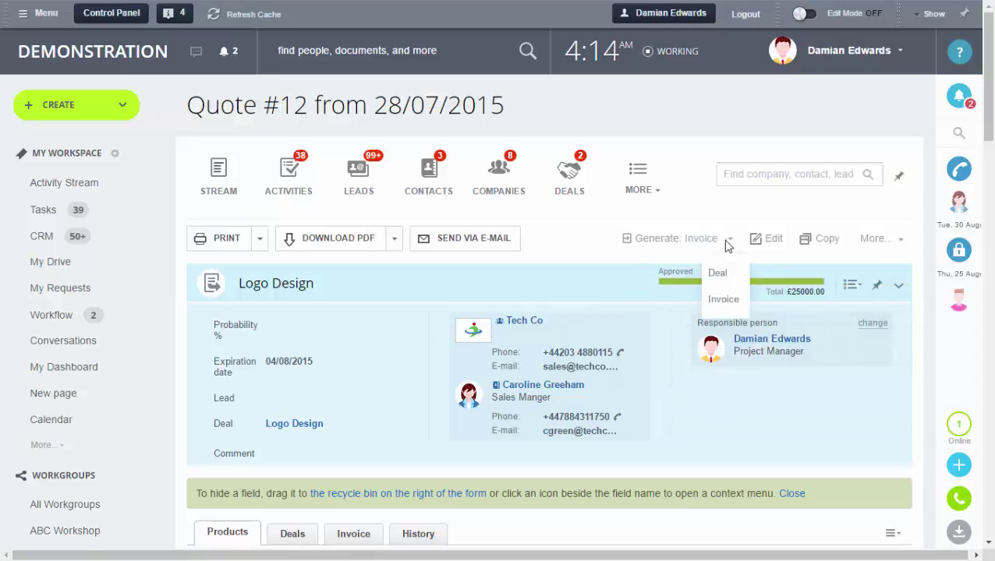
click(723, 299)
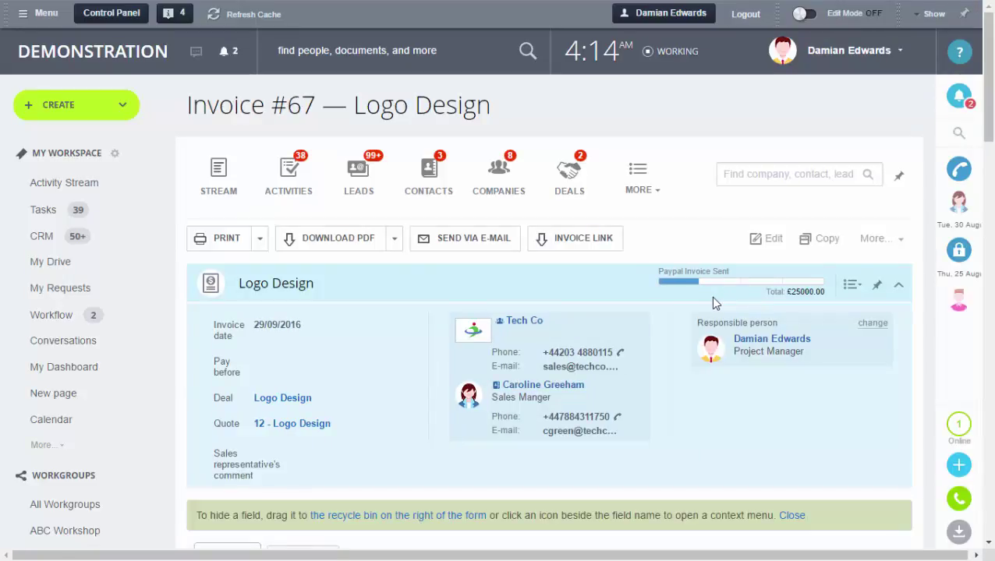
click(348, 245)
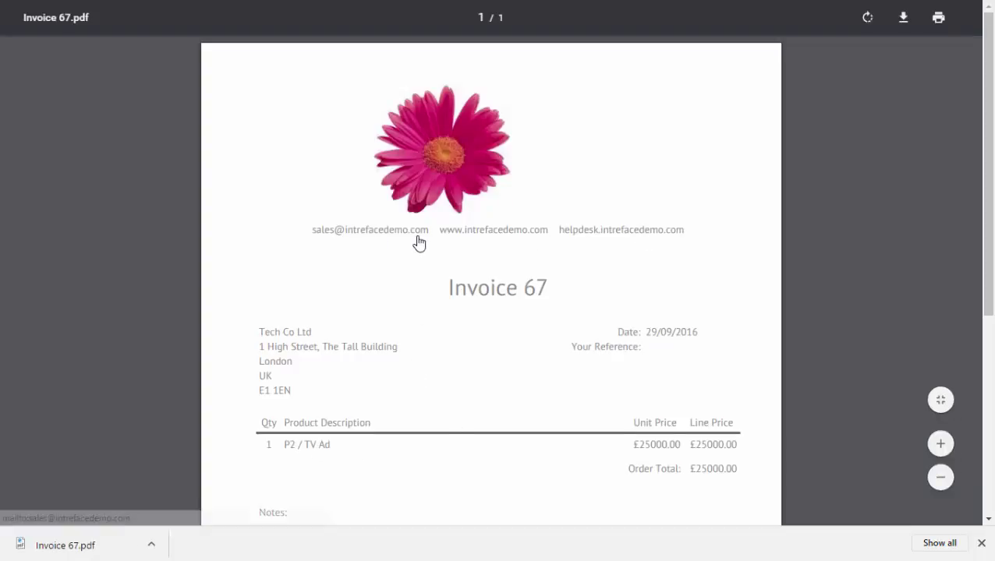
- Scroll through the Invoice 67 PDF to verify the £25000.00 total and footer details
scroll(588, 321, down, 3)
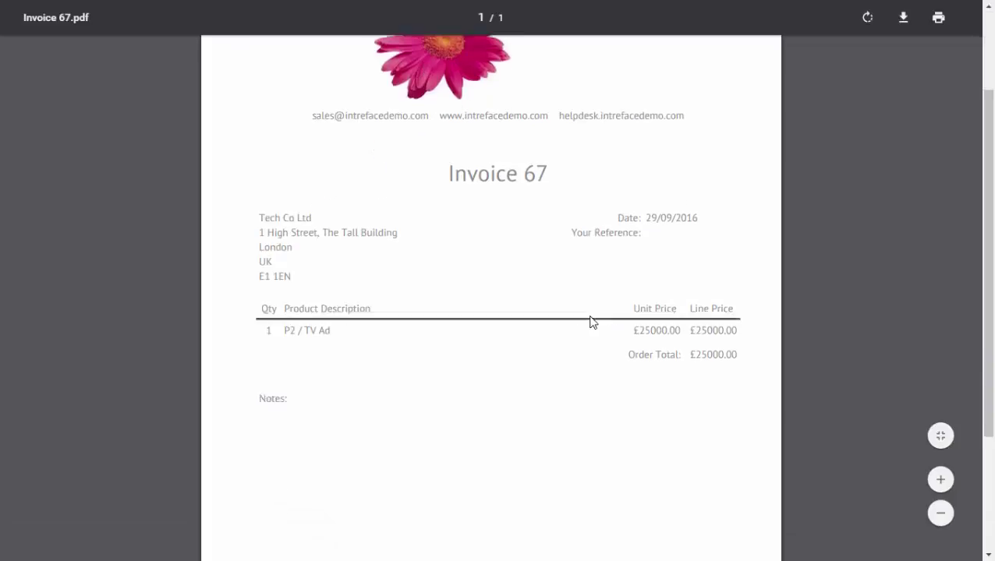
scroll(589, 323, down, 1)
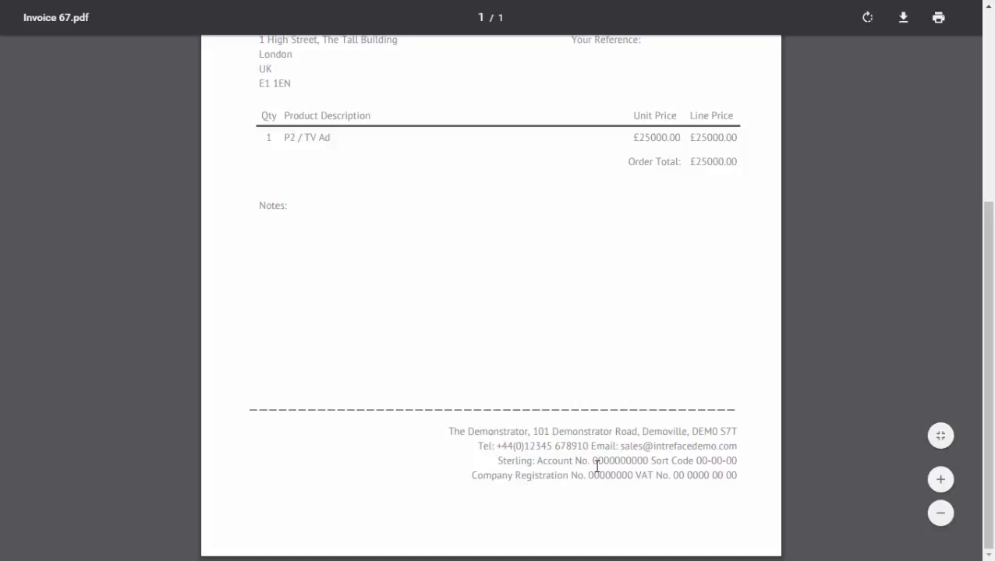
scroll(626, 508, up, 4)
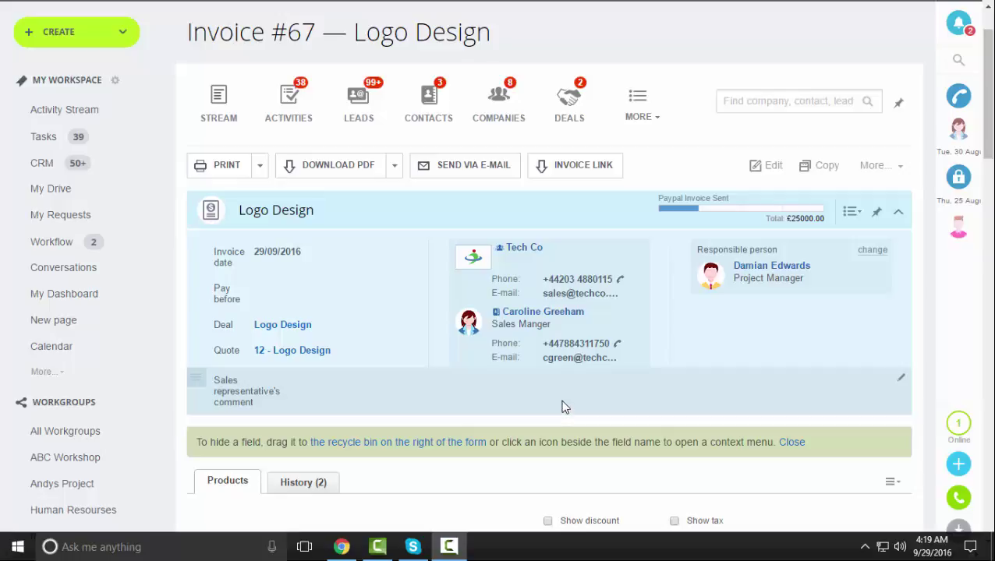
- Show Invoice #67's public online payment link, pre-selected for copying
click(574, 164)
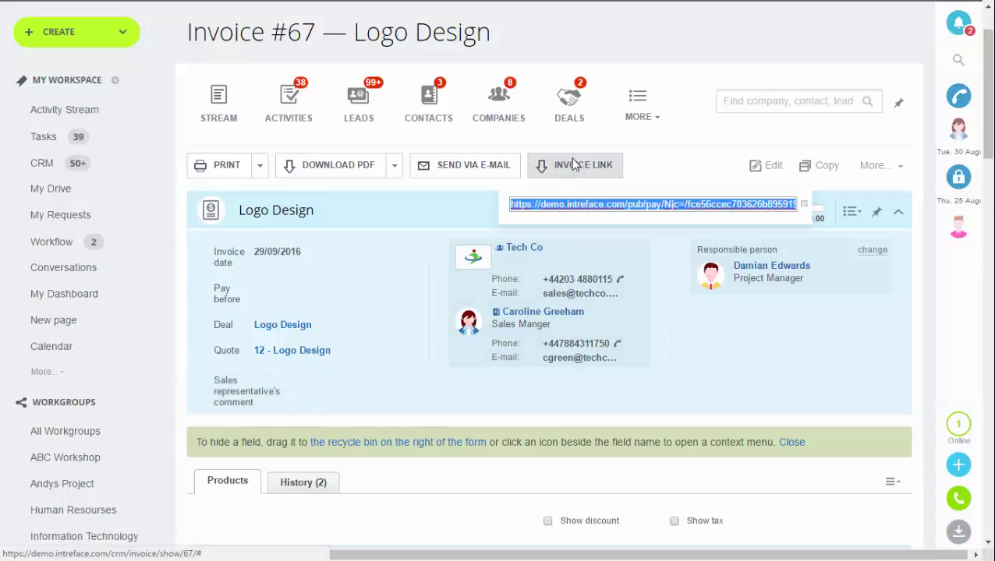